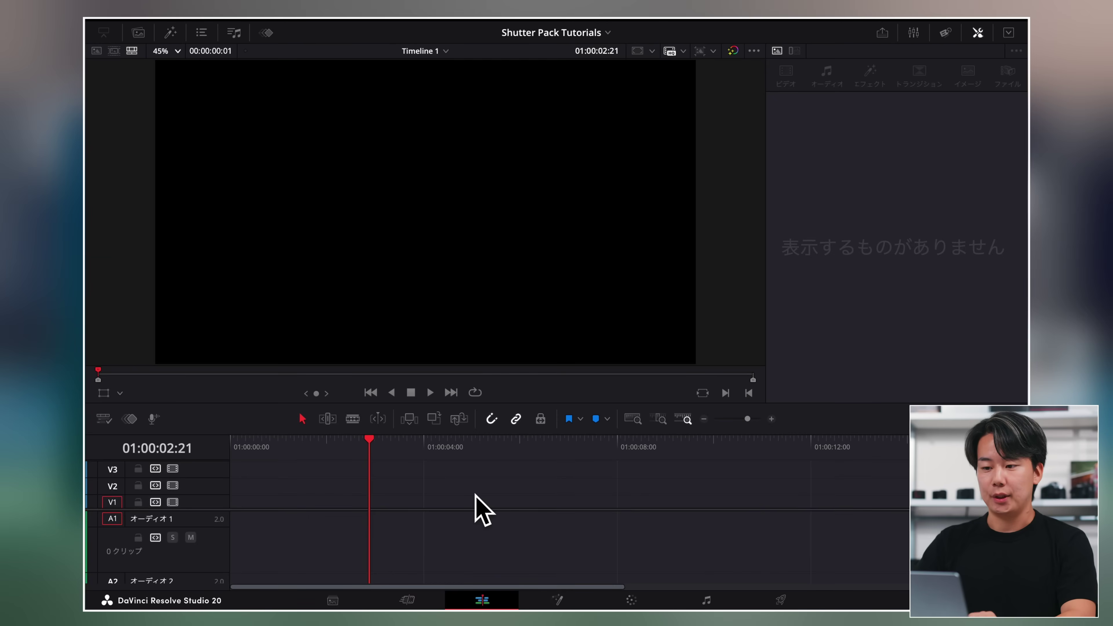
Step: Place the VisualPark Shutter_Pack generator from the Effects library onto track V1
{"action": "left_click", "coordinate": [169, 33]}
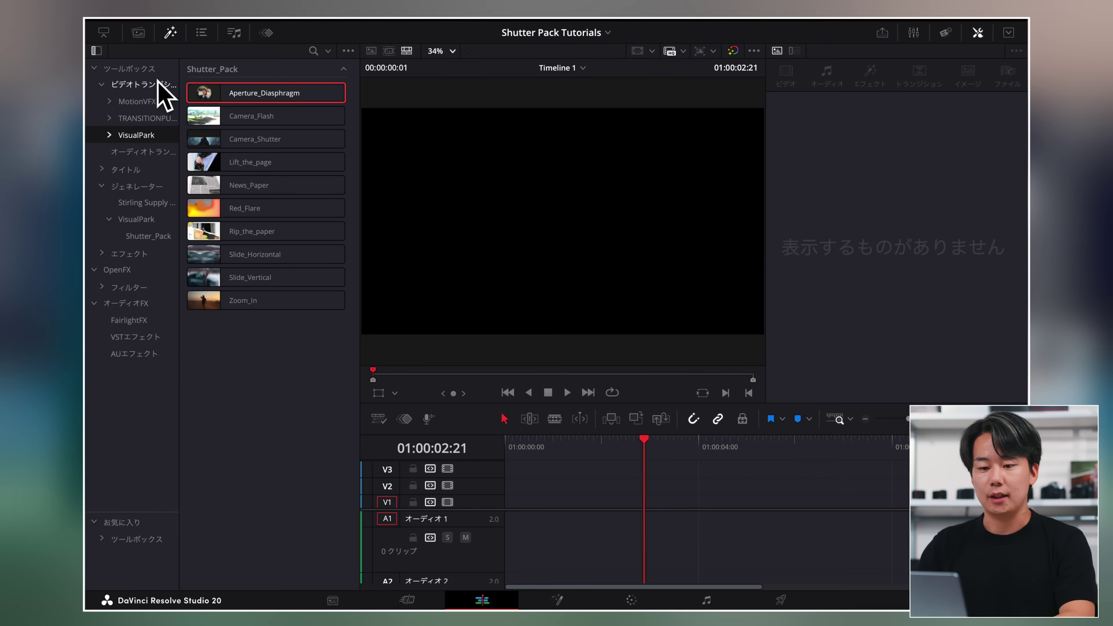
{"action": "left_click", "coordinate": [136, 70]}
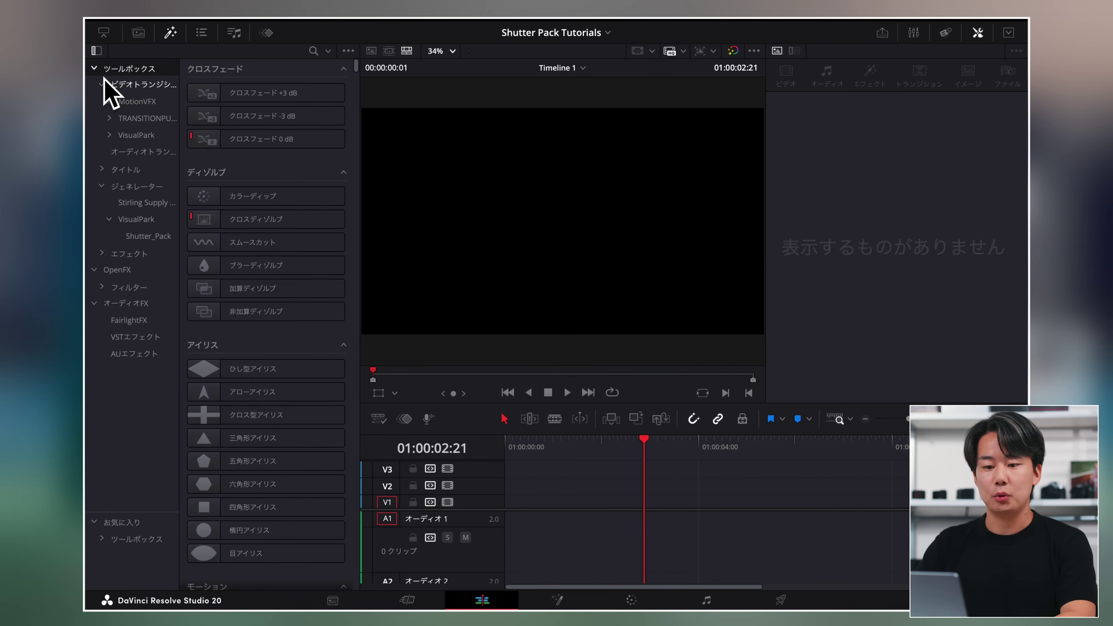
{"action": "left_click", "coordinate": [132, 136]}
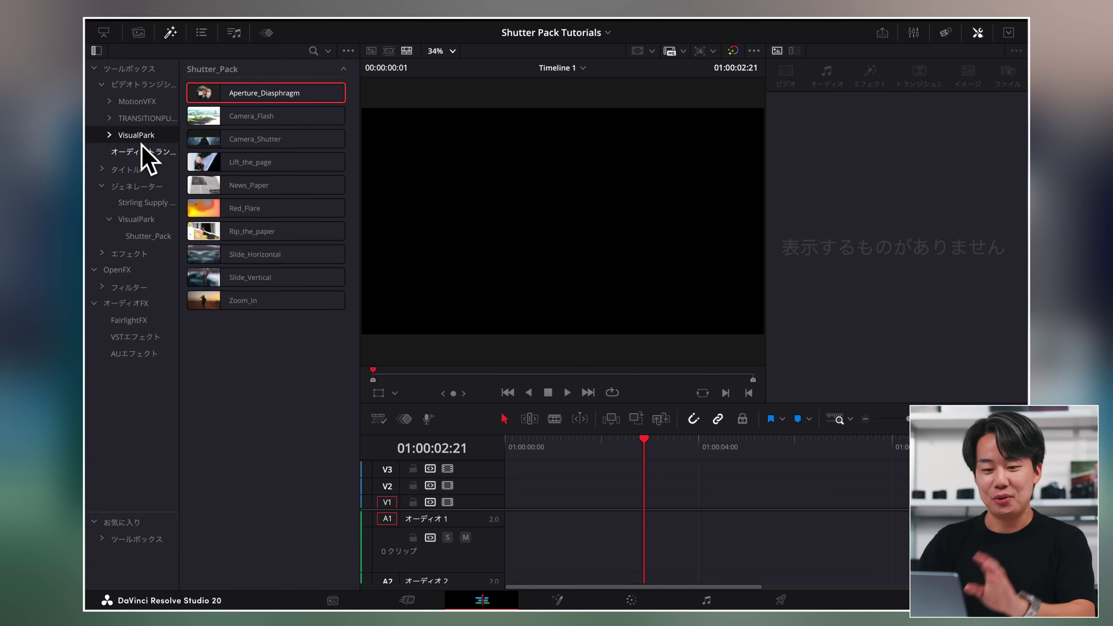
{"action": "left_click", "coordinate": [134, 187]}
{"action": "left_click", "coordinate": [144, 218]}
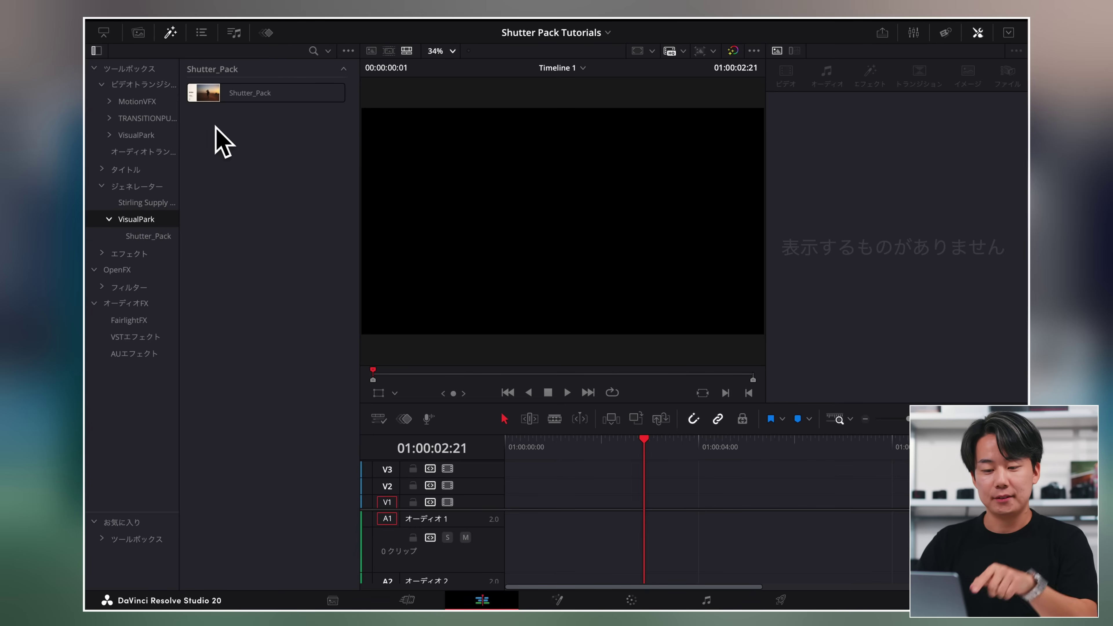
{"action": "left_click_drag", "start_coordinate": [219, 94], "coordinate": [508, 506]}
Step: Load a JPG photo into the Shutter_Pack clip via its Inspector controls
{"action": "left_click", "coordinate": [581, 445]}
{"action": "left_click", "coordinate": [589, 500]}
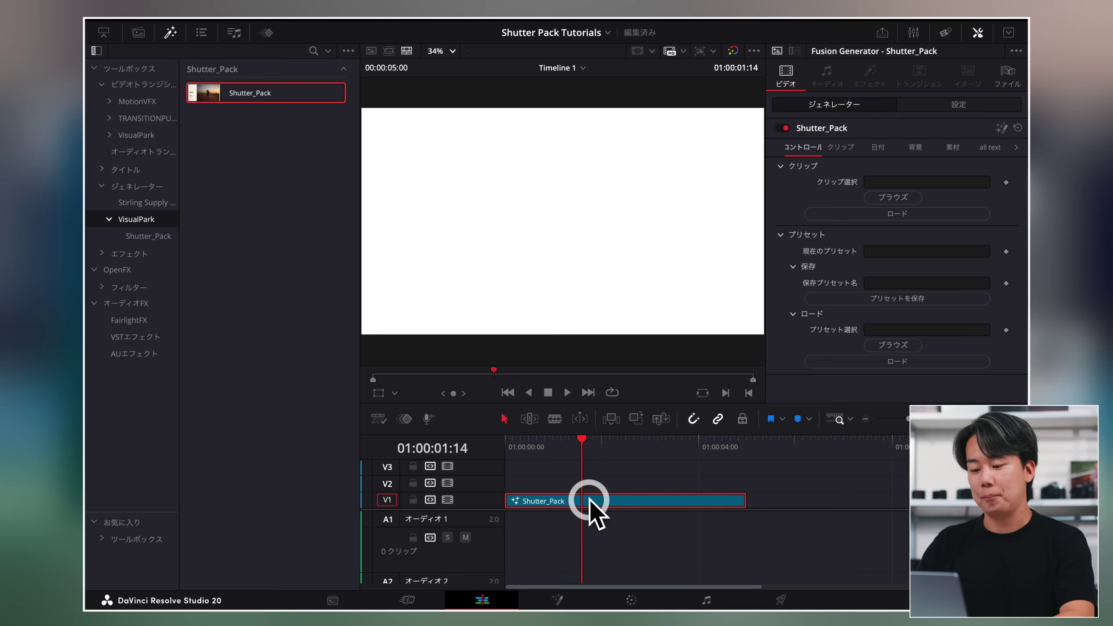
{"action": "left_click", "coordinate": [886, 197]}
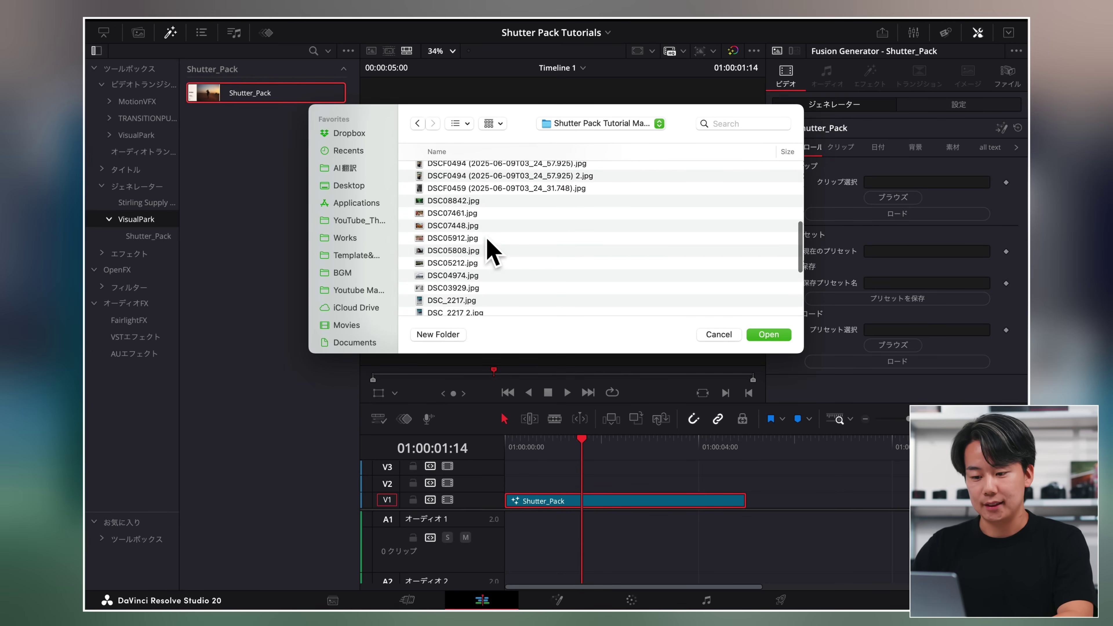
{"action": "left_click", "coordinate": [472, 276]}
{"action": "left_click", "coordinate": [475, 288]}
{"action": "scroll", "coordinate": [476, 289], "scroll_direction": "down", "scroll_amount": 1}
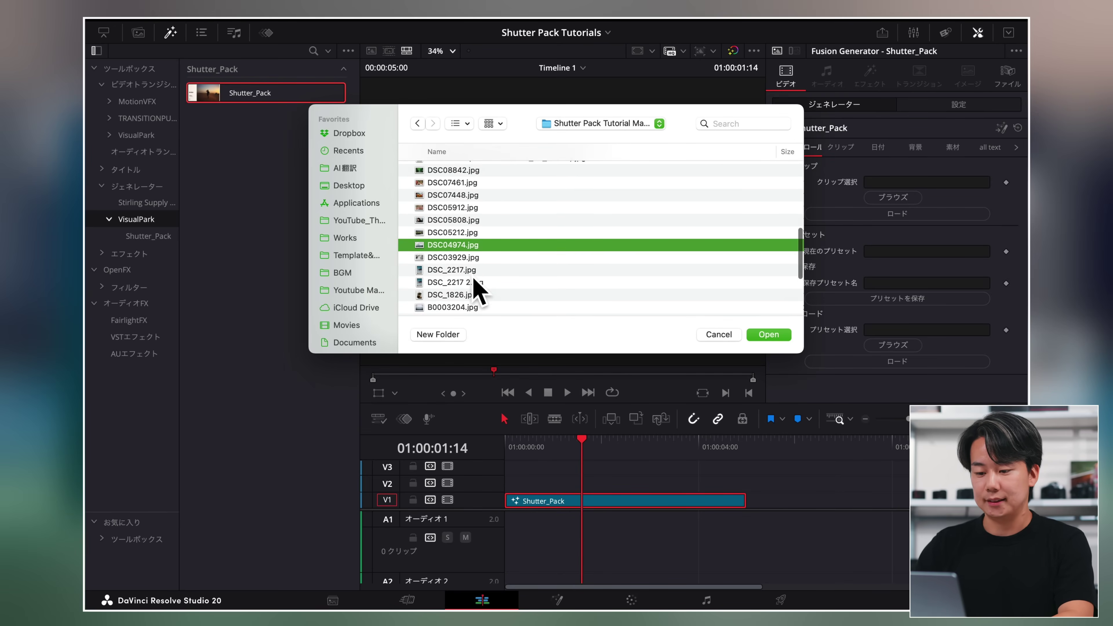
{"action": "left_click", "coordinate": [769, 334]}
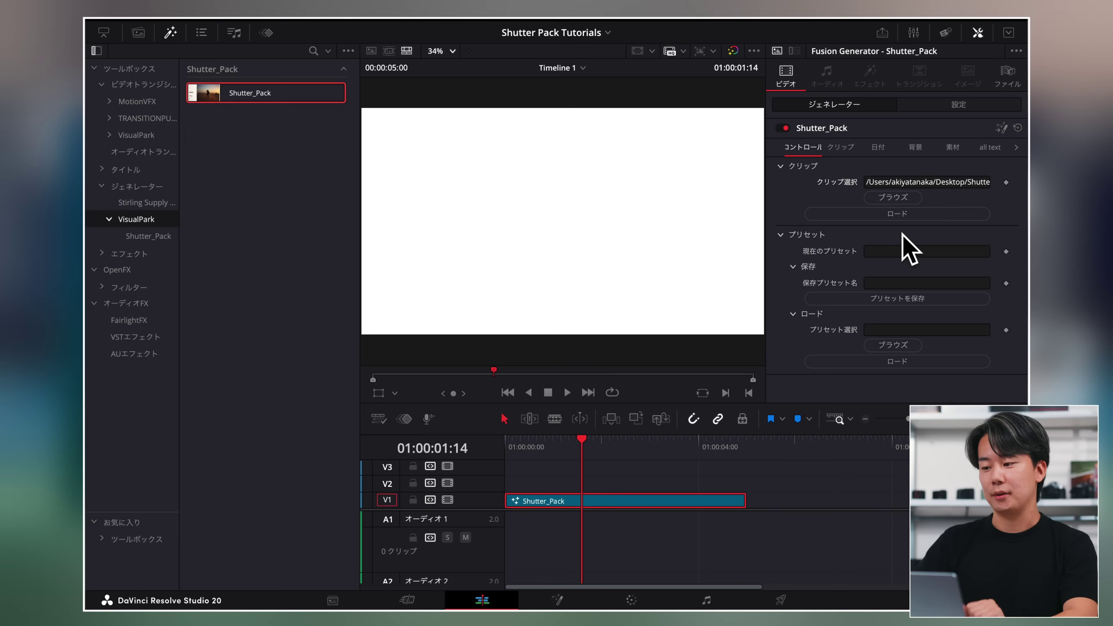
{"action": "left_click", "coordinate": [897, 214]}
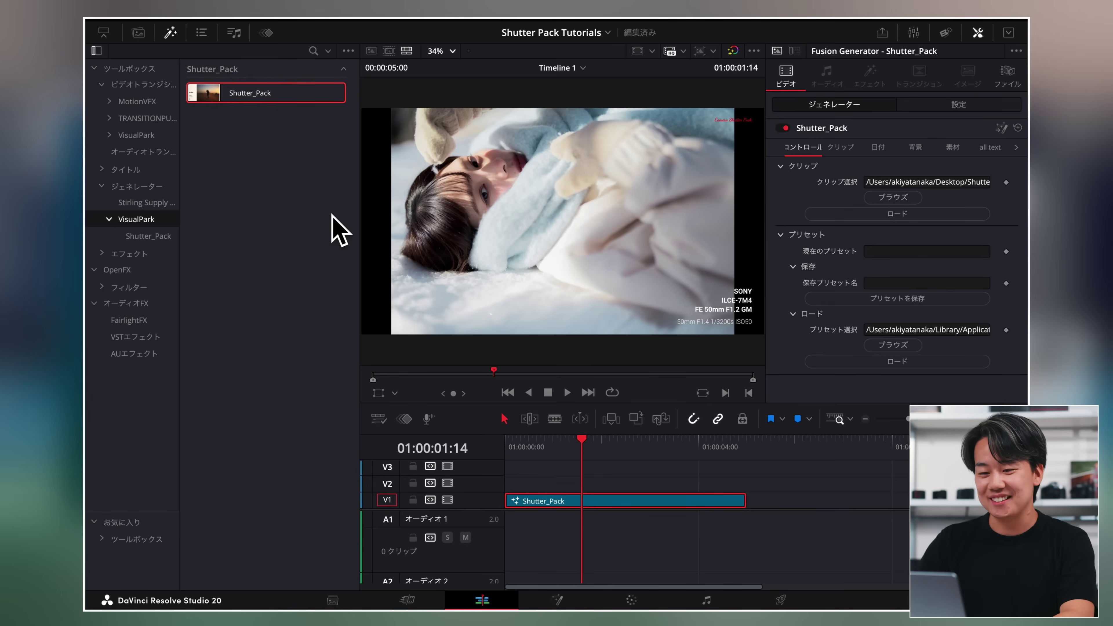
Step: Apply preset01.lua to the clip, adding SONY ILCE-7M4, FE 50mm F1.2 GM camera specs
{"action": "left_click", "coordinate": [171, 32]}
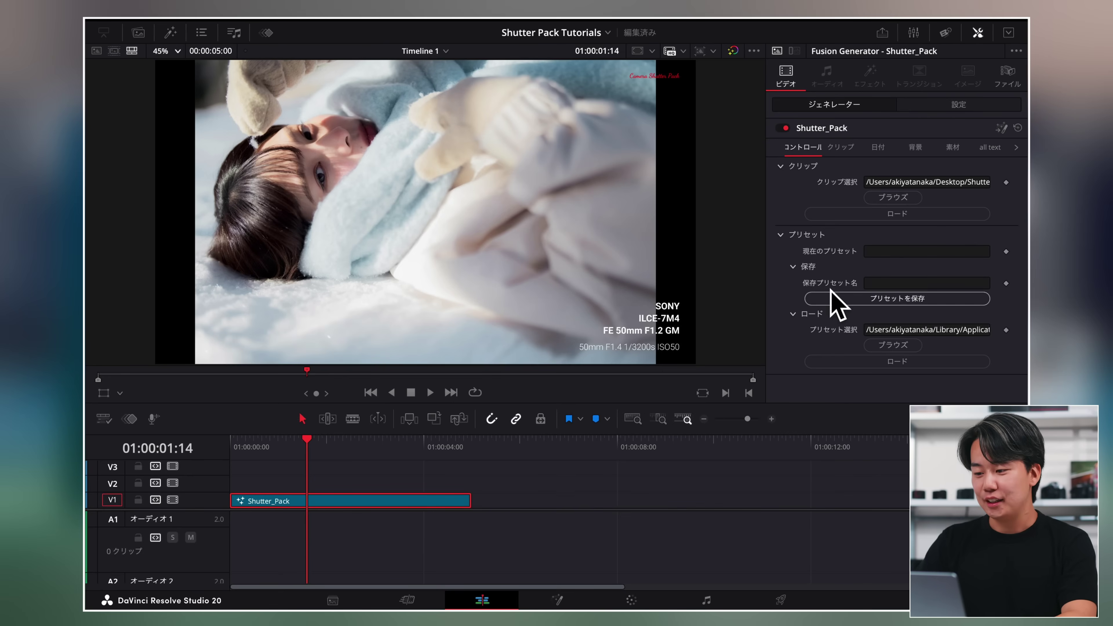
{"action": "left_click", "coordinate": [884, 346]}
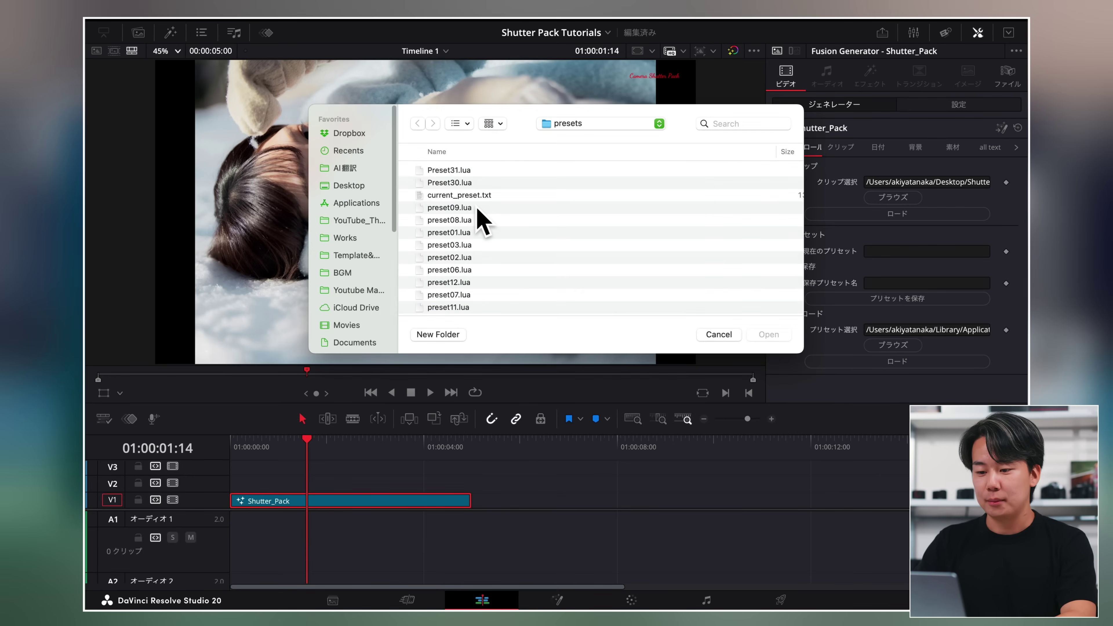
{"action": "scroll", "coordinate": [479, 215], "scroll_direction": "down", "scroll_amount": 3}
{"action": "left_click", "coordinate": [473, 216]}
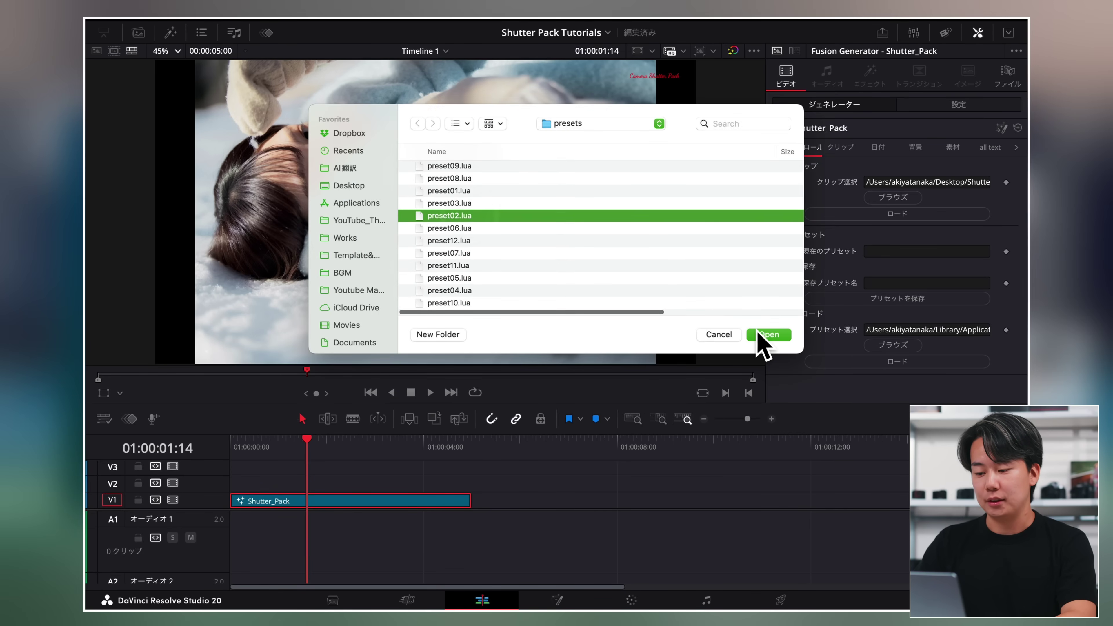
{"action": "left_click", "coordinate": [494, 191]}
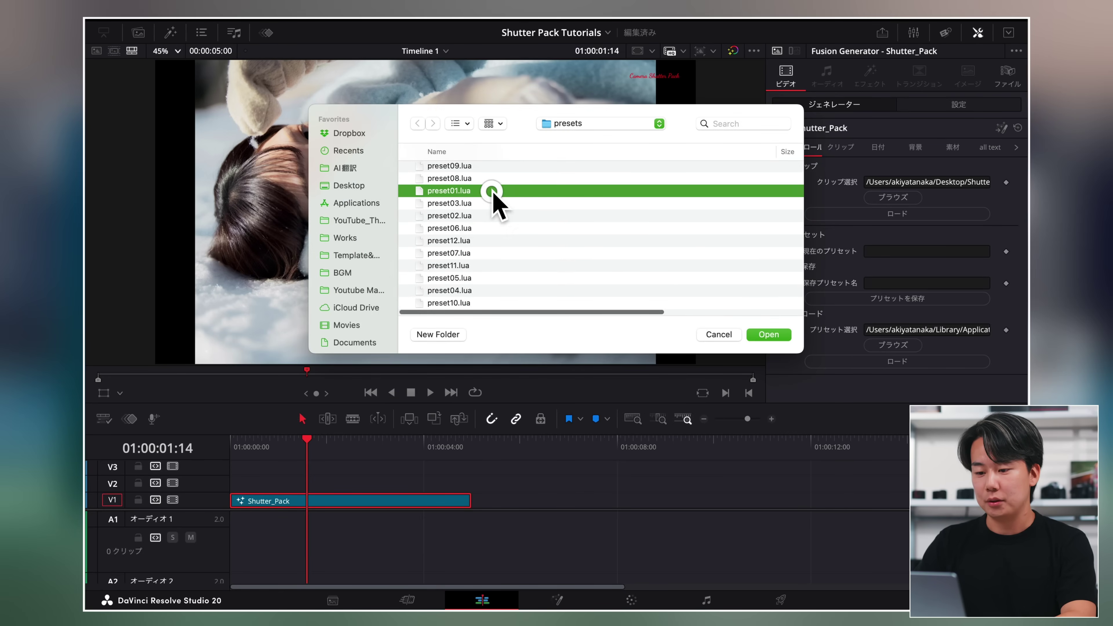
{"action": "left_click", "coordinate": [767, 334]}
{"action": "left_click", "coordinate": [860, 362]}
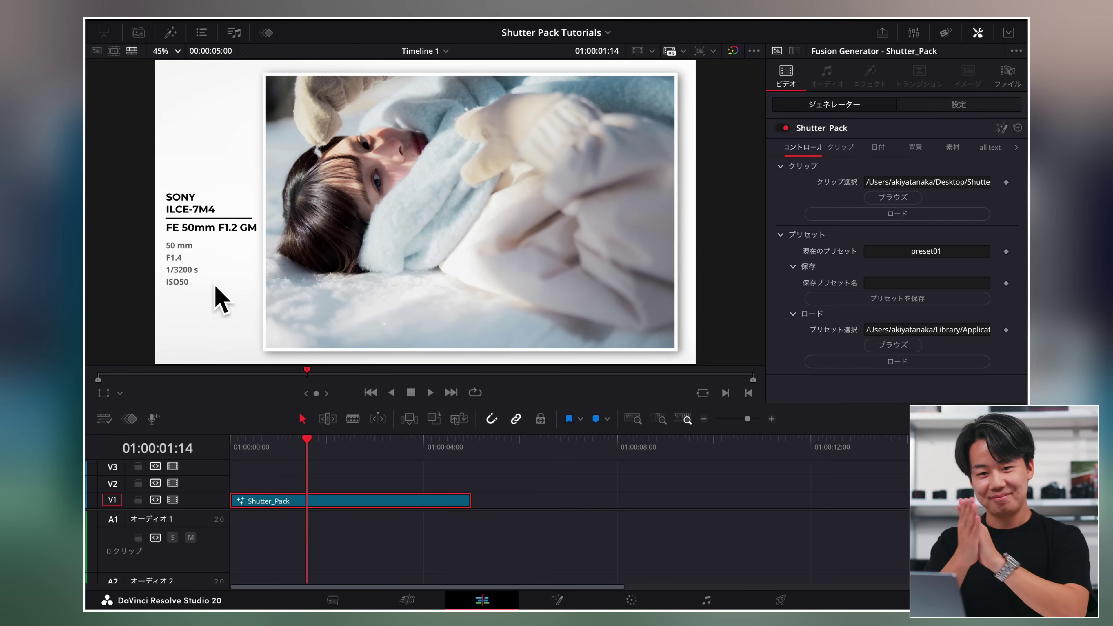
Step: Set photo Size 0.765, Position 0.525/0.43, BorderWidth 0.01, チェキ風 0.094, and enable 日付表示
{"action": "left_click", "coordinate": [841, 147]}
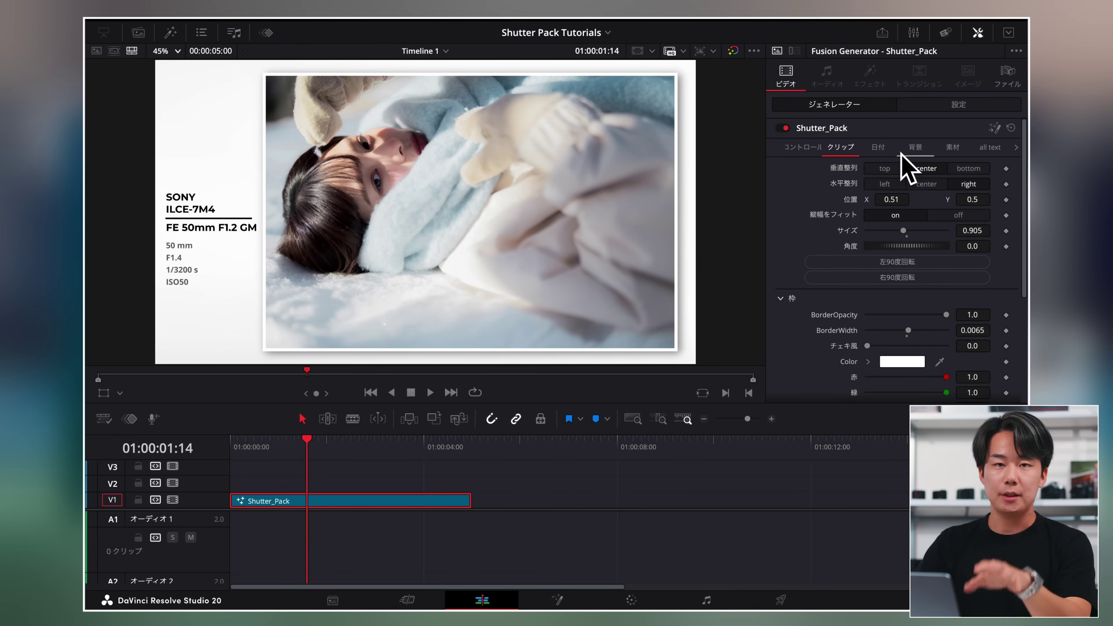
{"action": "left_click_drag", "start_coordinate": [902, 230], "coordinate": [895, 199]}
{"action": "left_click", "coordinate": [903, 200]}
{"action": "scroll", "coordinate": [872, 290], "scroll_direction": "down", "scroll_amount": 3}
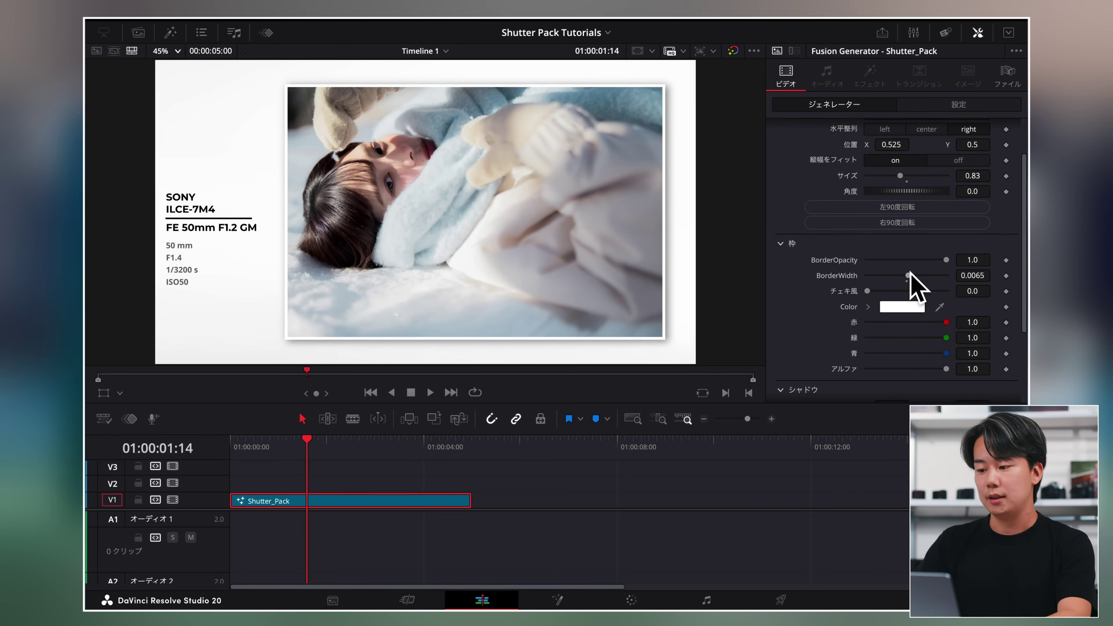
{"action": "left_click_drag", "start_coordinate": [908, 275], "coordinate": [875, 292]}
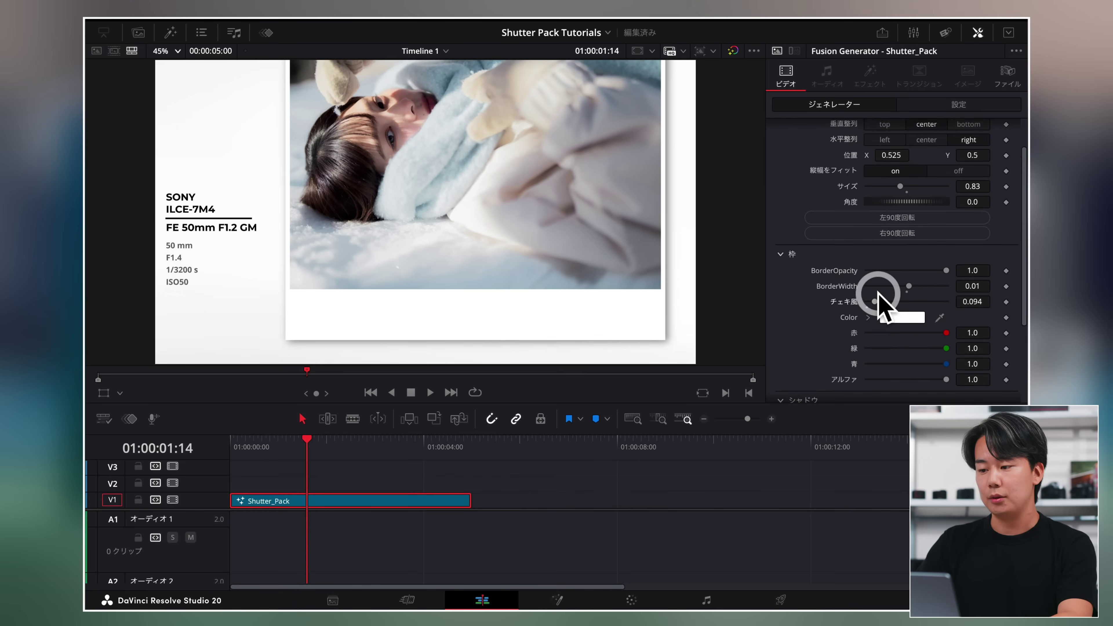
{"action": "scroll", "coordinate": [894, 228], "scroll_direction": "up", "scroll_amount": 3}
{"action": "left_click_drag", "start_coordinate": [886, 199], "coordinate": [899, 193]}
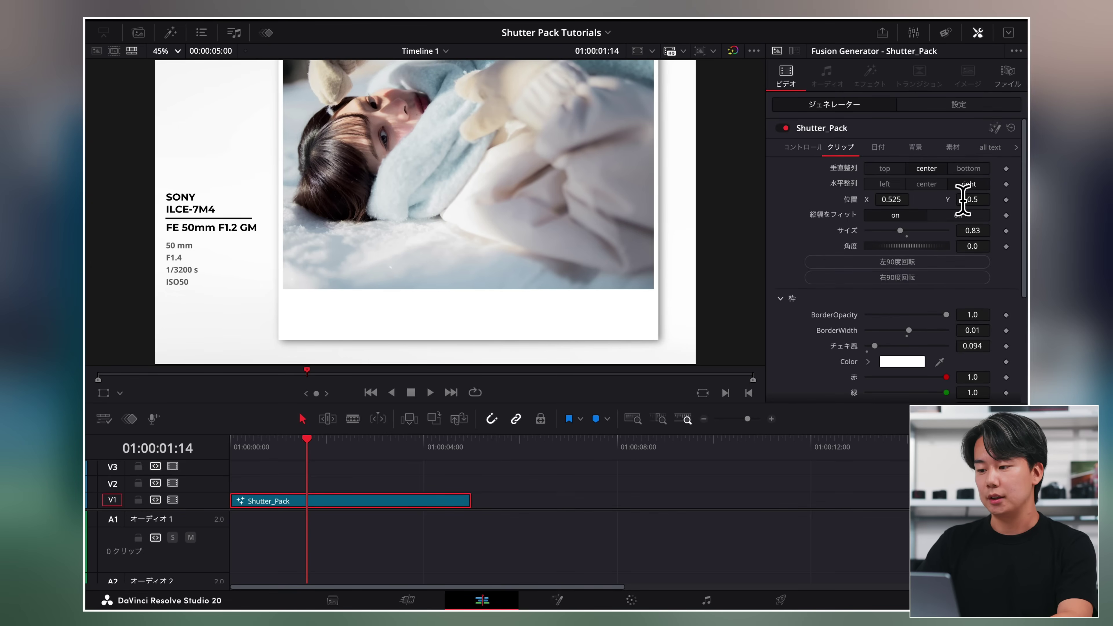
{"action": "left_click_drag", "start_coordinate": [964, 219], "coordinate": [942, 241]}
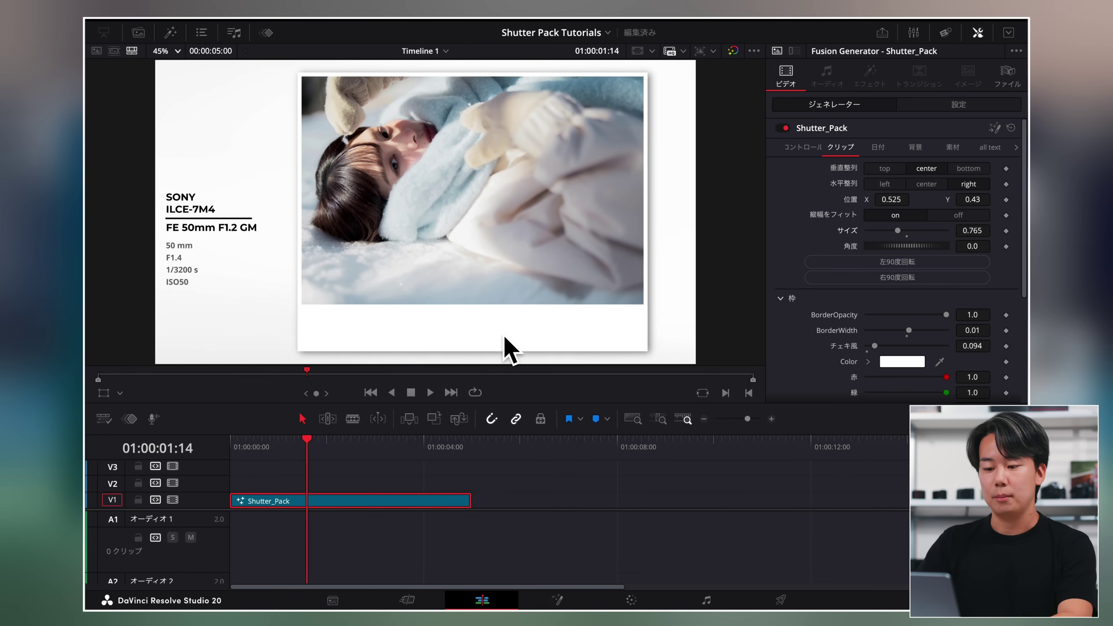
{"action": "left_click", "coordinate": [881, 147]}
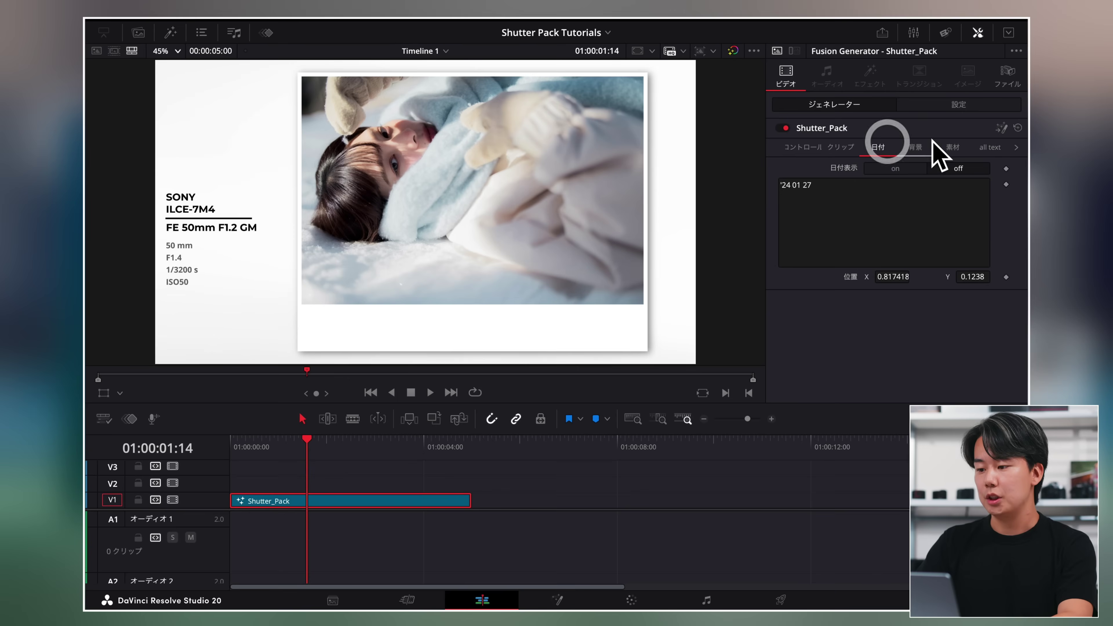
{"action": "left_click", "coordinate": [907, 170]}
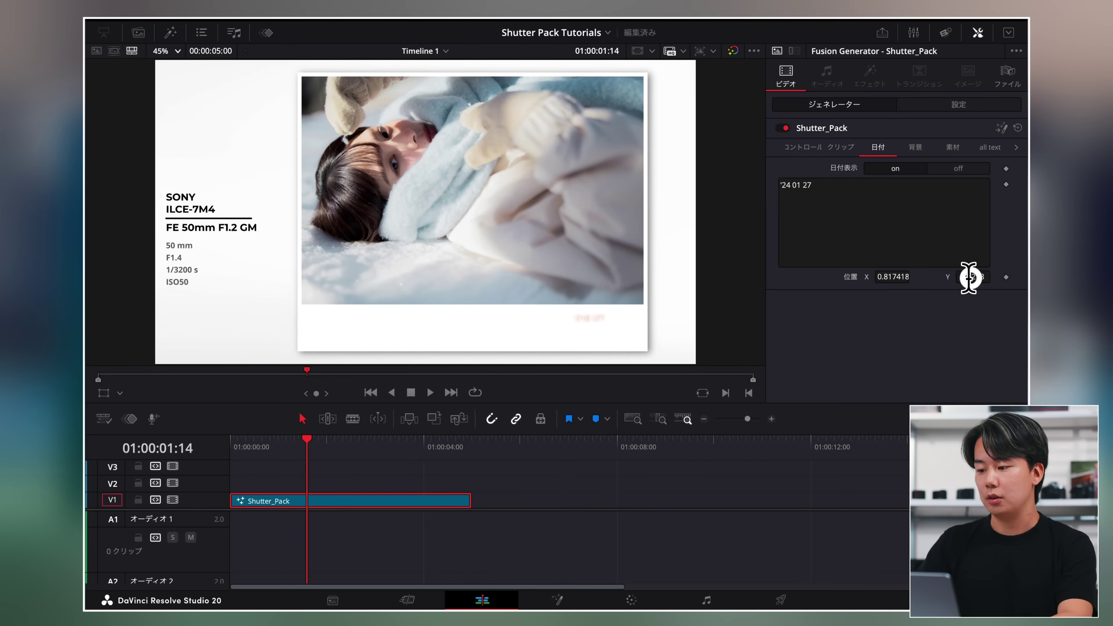
Step: Try the paper1, paper2 and paper3 background textures, then use the clip itself as background
{"action": "left_click", "coordinate": [918, 147]}
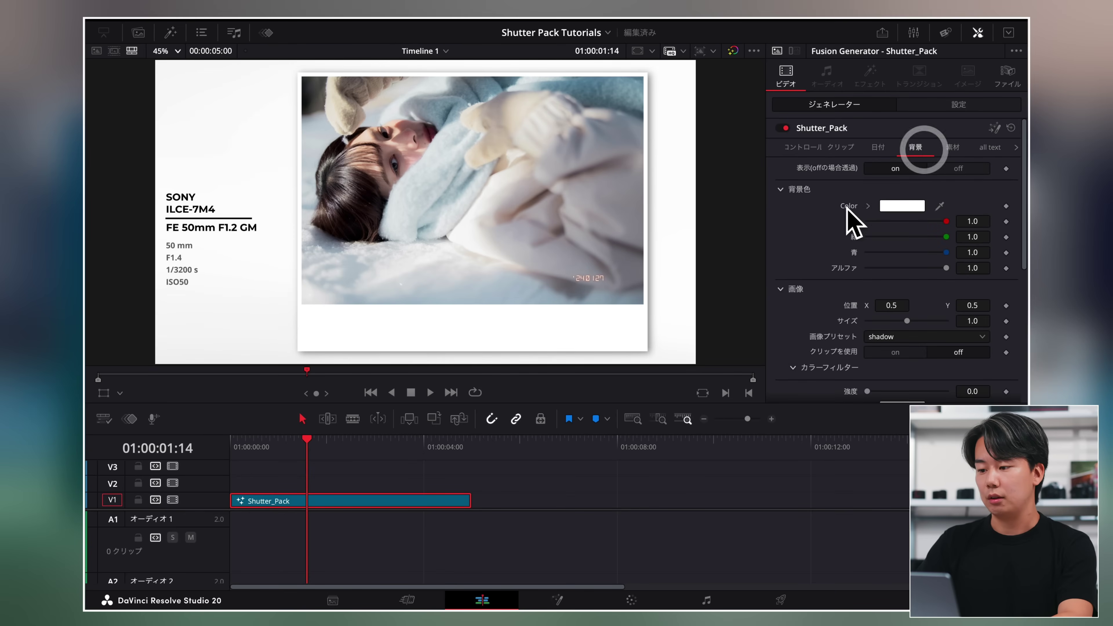
{"action": "scroll", "coordinate": [846, 245], "scroll_direction": "down", "scroll_amount": 2}
{"action": "scroll", "coordinate": [839, 249], "scroll_direction": "down", "scroll_amount": 1}
{"action": "left_click", "coordinate": [899, 246]}
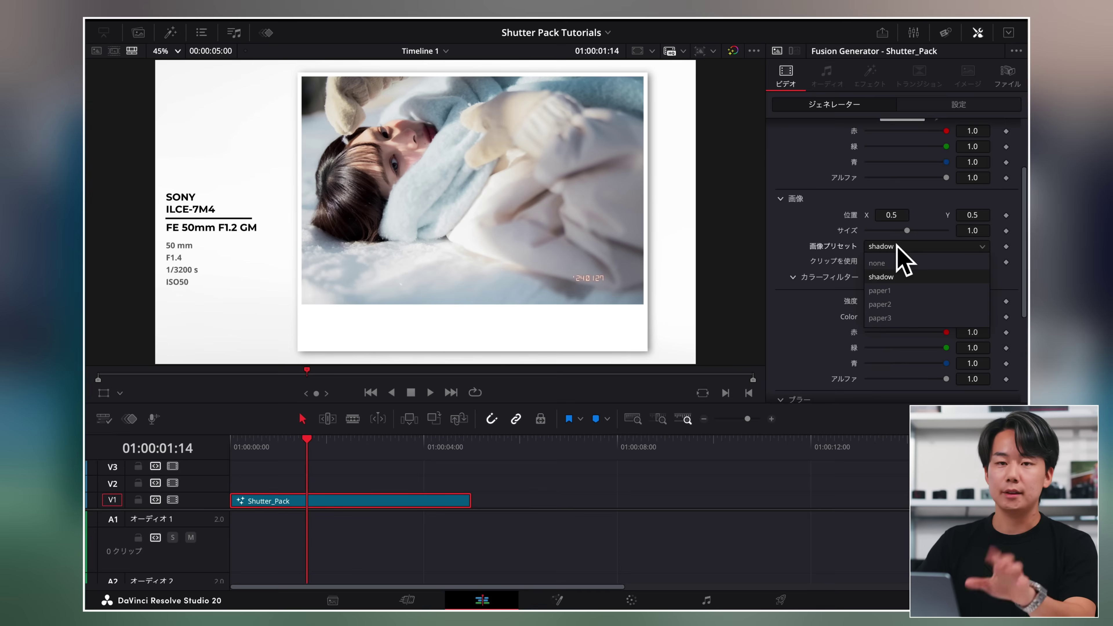
{"action": "left_click", "coordinate": [881, 290]}
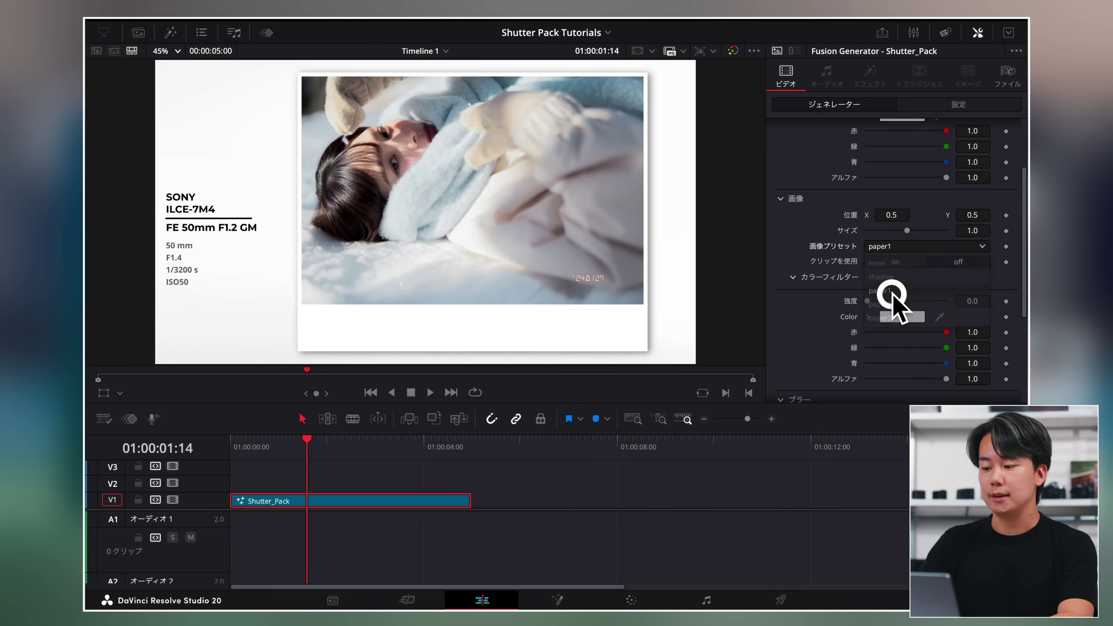
{"action": "left_click", "coordinate": [906, 247]}
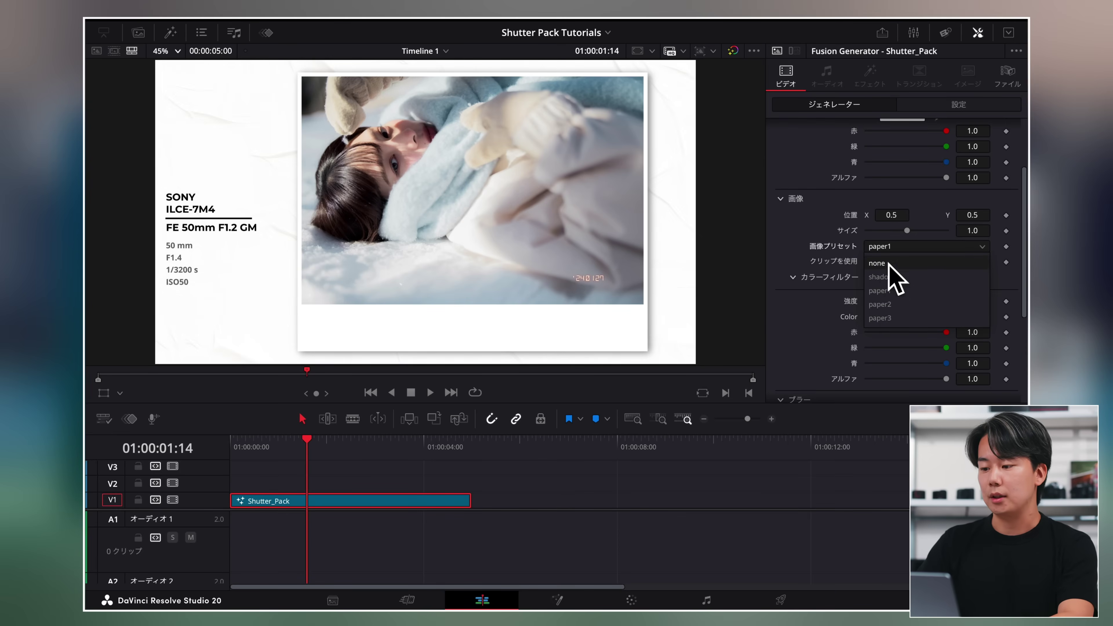
{"action": "left_click", "coordinate": [892, 304]}
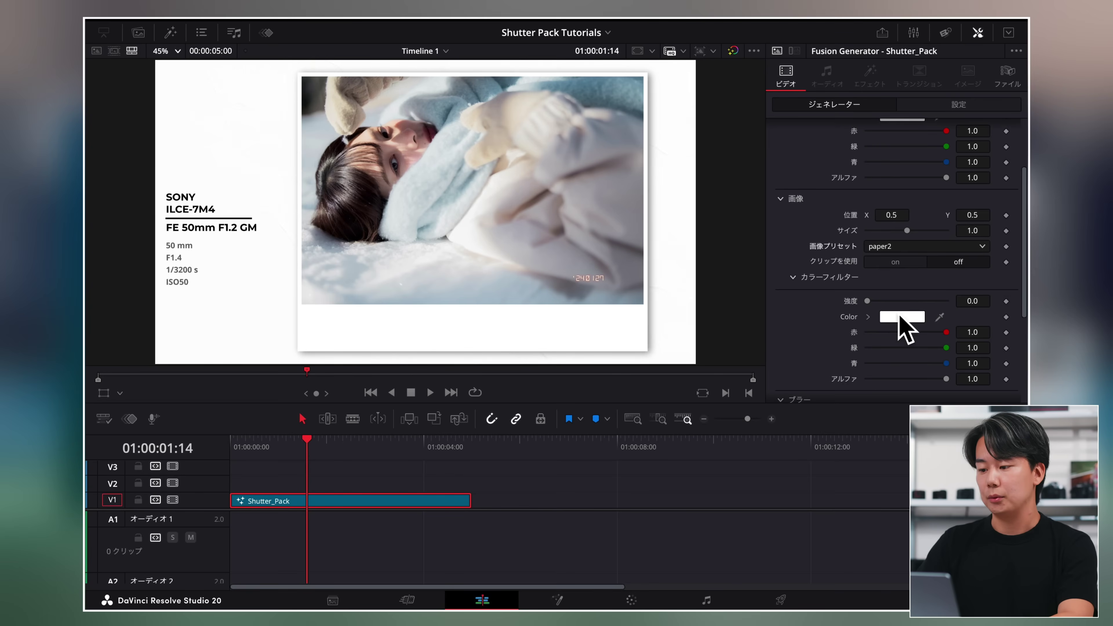
{"action": "left_click", "coordinate": [889, 248]}
{"action": "left_click", "coordinate": [890, 318]}
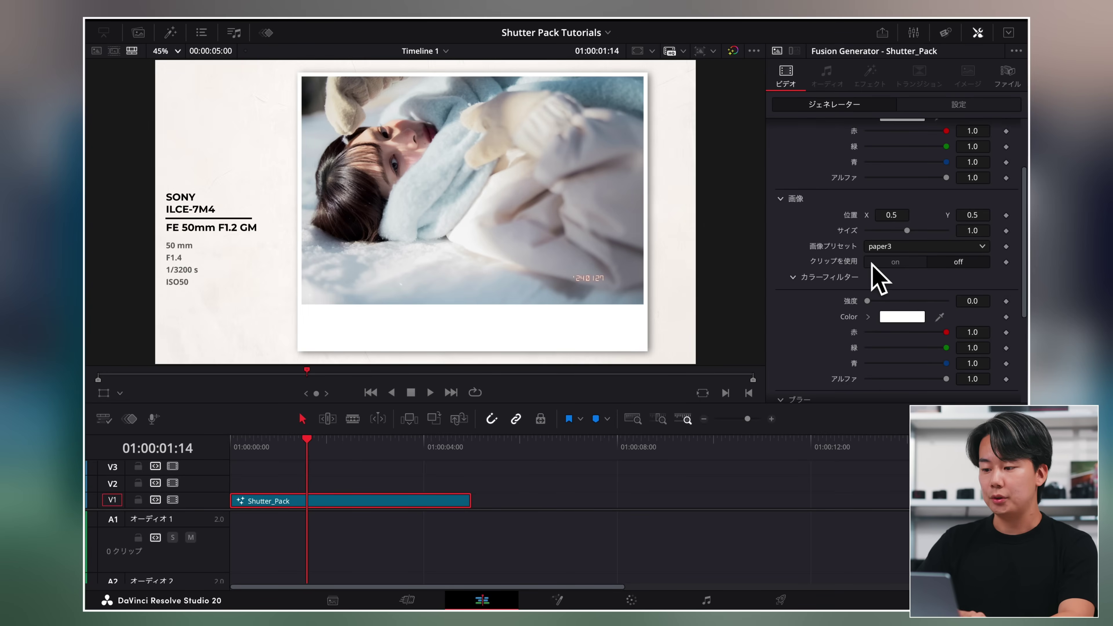
{"action": "left_click", "coordinate": [921, 268]}
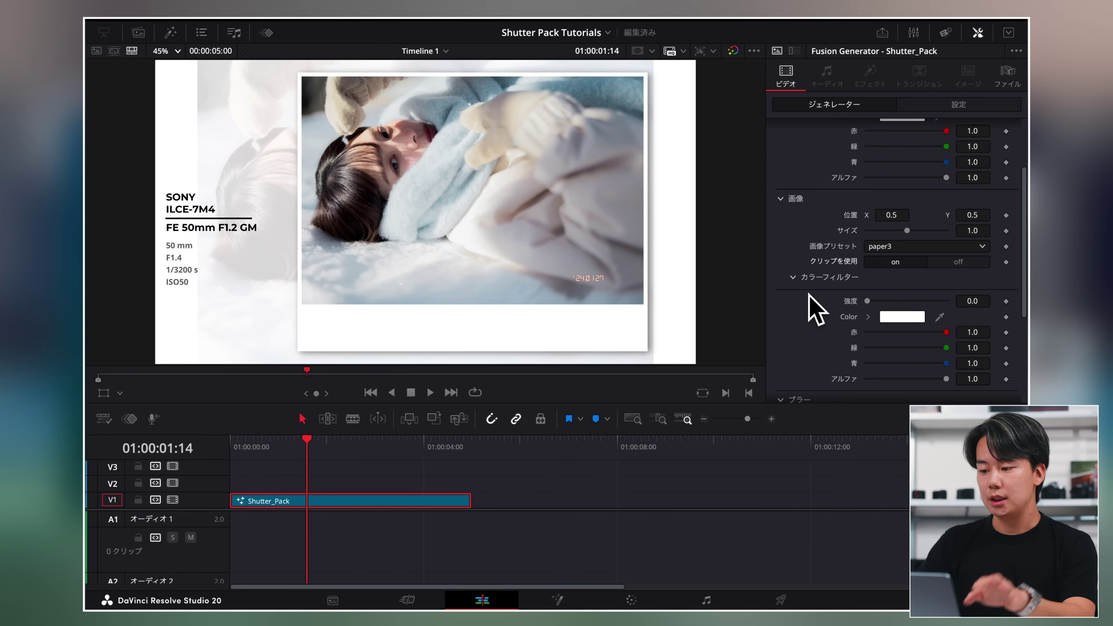
Step: Enlarge the background to 1.44, lower its lift, and blur it to 18.9
{"action": "left_click", "coordinate": [793, 276]}
{"action": "scroll", "coordinate": [907, 280], "scroll_direction": "down", "scroll_amount": 3}
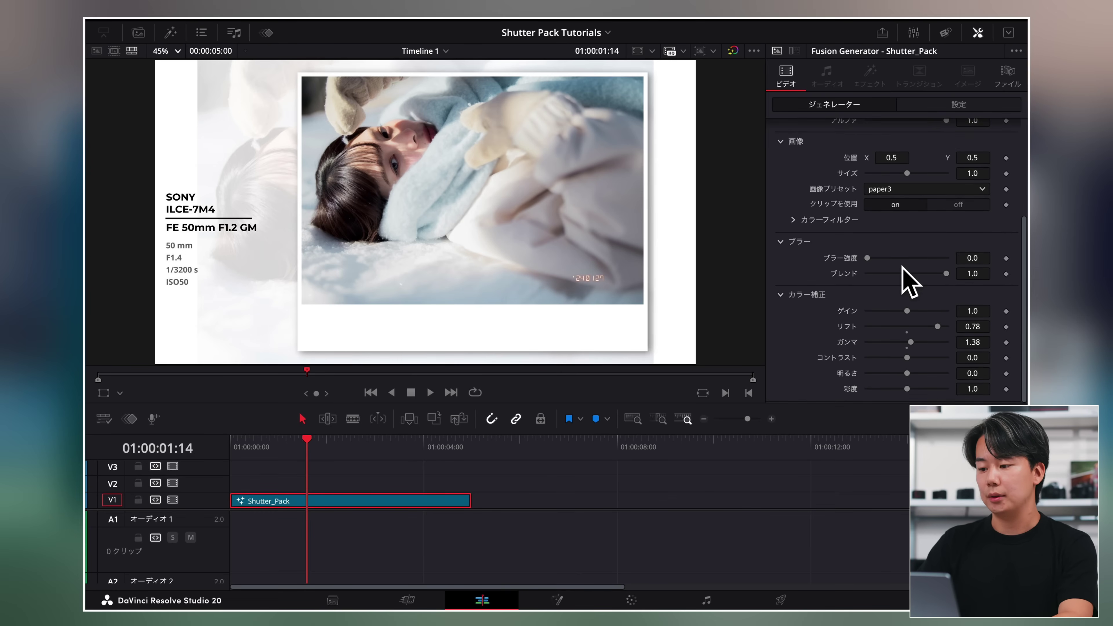
{"action": "left_click_drag", "start_coordinate": [907, 173], "coordinate": [912, 173]}
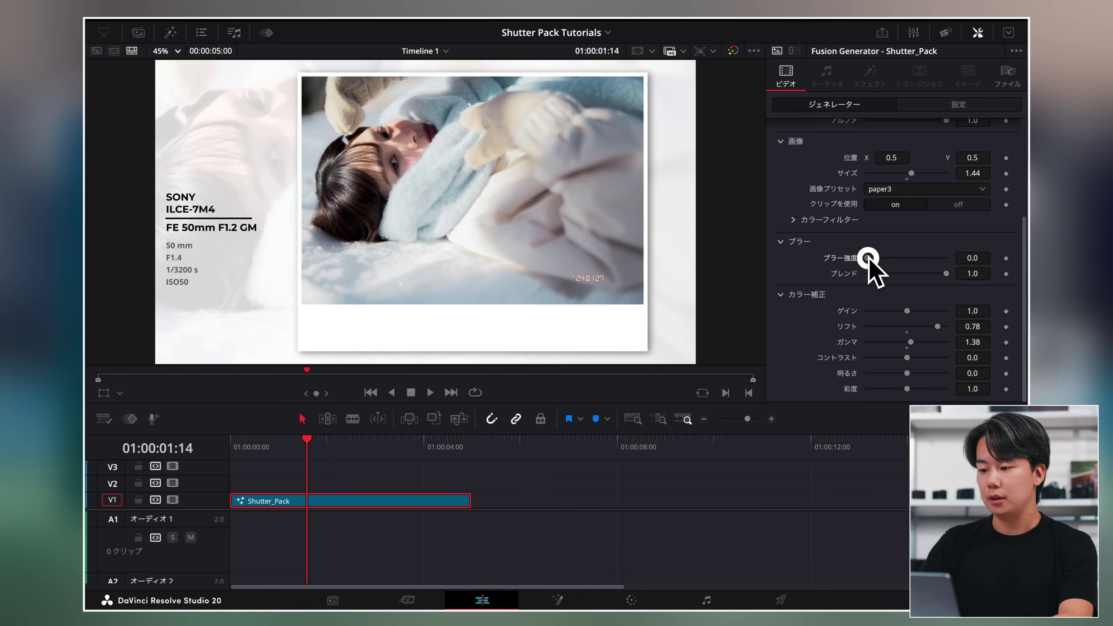
{"action": "left_click_drag", "start_coordinate": [868, 258], "coordinate": [946, 275]}
{"action": "left_click_drag", "start_coordinate": [938, 327], "coordinate": [913, 357]}
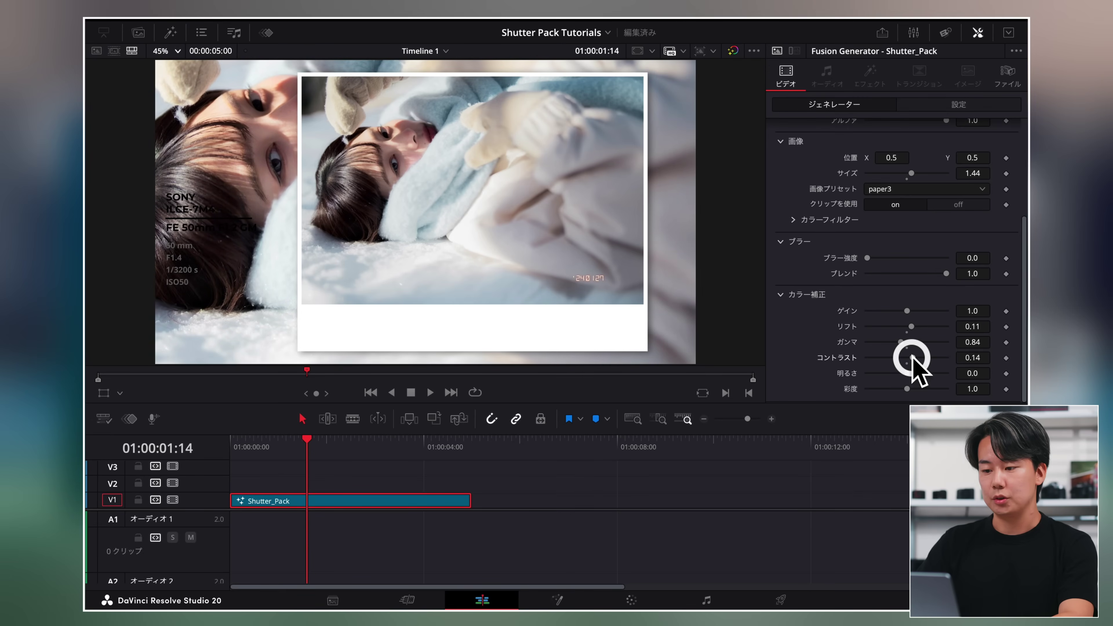
{"action": "mouse_move", "coordinate": [867, 258]}
{"action": "left_mouse_down"}
{"action": "mouse_move", "coordinate": [899, 259]}
{"action": "mouse_move", "coordinate": [887, 266]}
{"action": "left_mouse_up"}
{"action": "scroll", "coordinate": [874, 237], "scroll_direction": "up", "scroll_amount": 5}
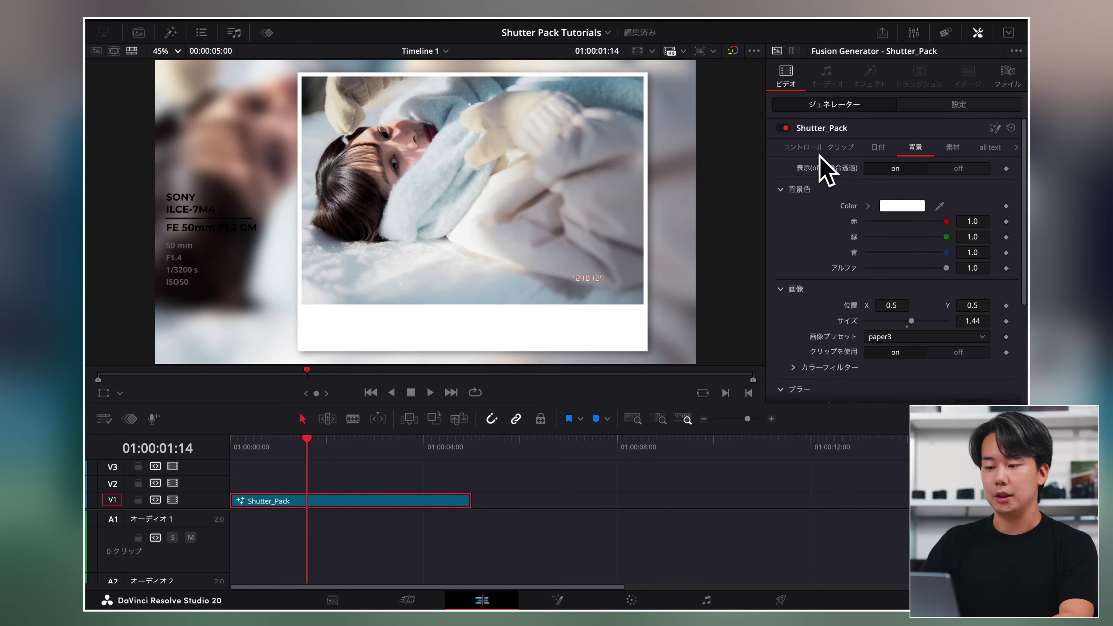
Step: Make the SONY maker text white and set its font to Michroma
{"action": "left_click", "coordinate": [803, 147]}
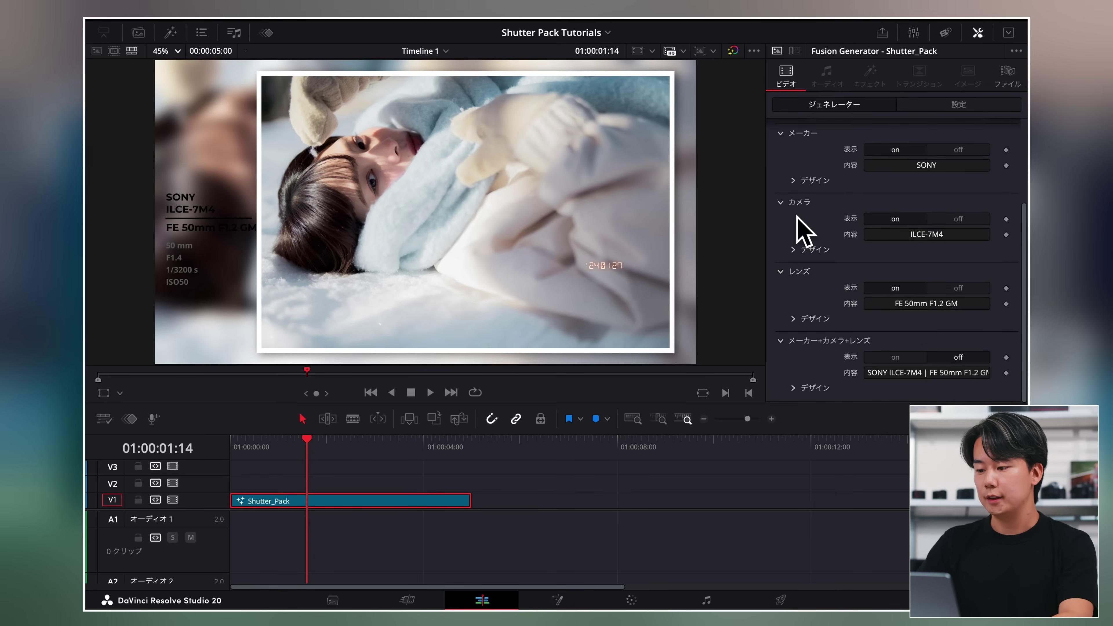
{"action": "left_click", "coordinate": [796, 180]}
{"action": "left_click", "coordinate": [886, 323]}
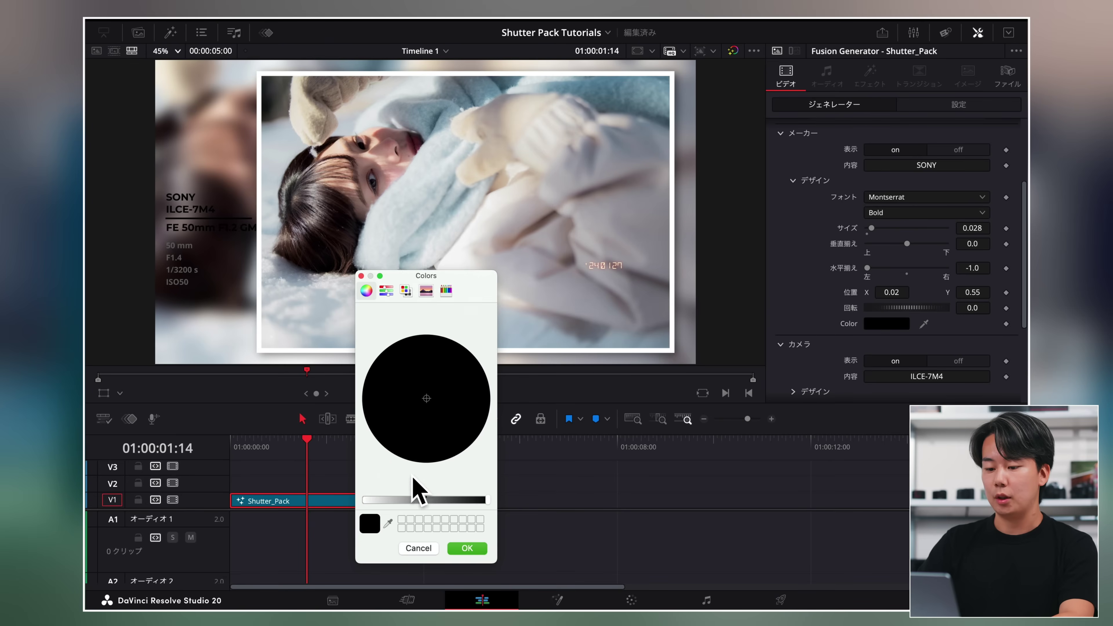
{"action": "left_click_drag", "start_coordinate": [417, 499], "coordinate": [385, 500]}
{"action": "left_click", "coordinate": [467, 549]}
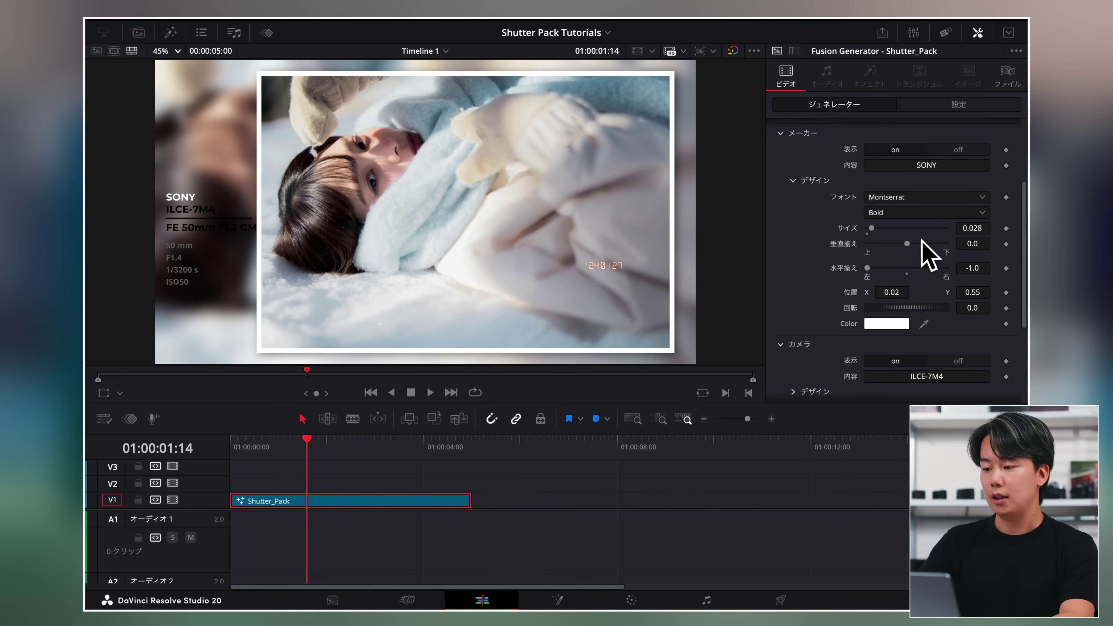
{"action": "left_click_drag", "start_coordinate": [877, 228], "coordinate": [877, 229]}
{"action": "left_click", "coordinate": [920, 197]}
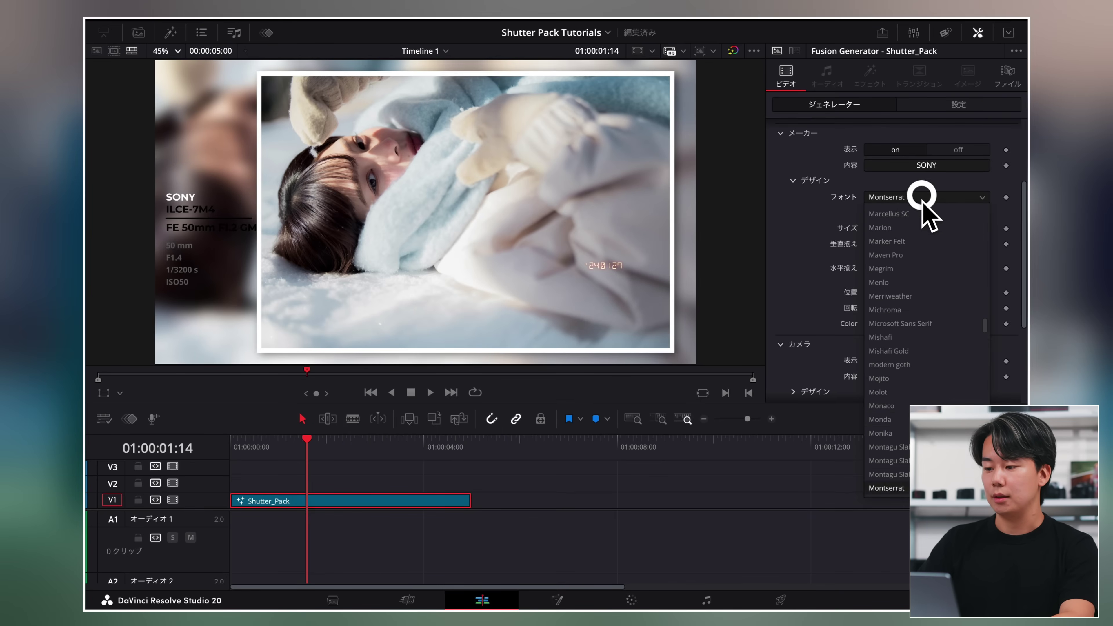
{"action": "left_click", "coordinate": [937, 310]}
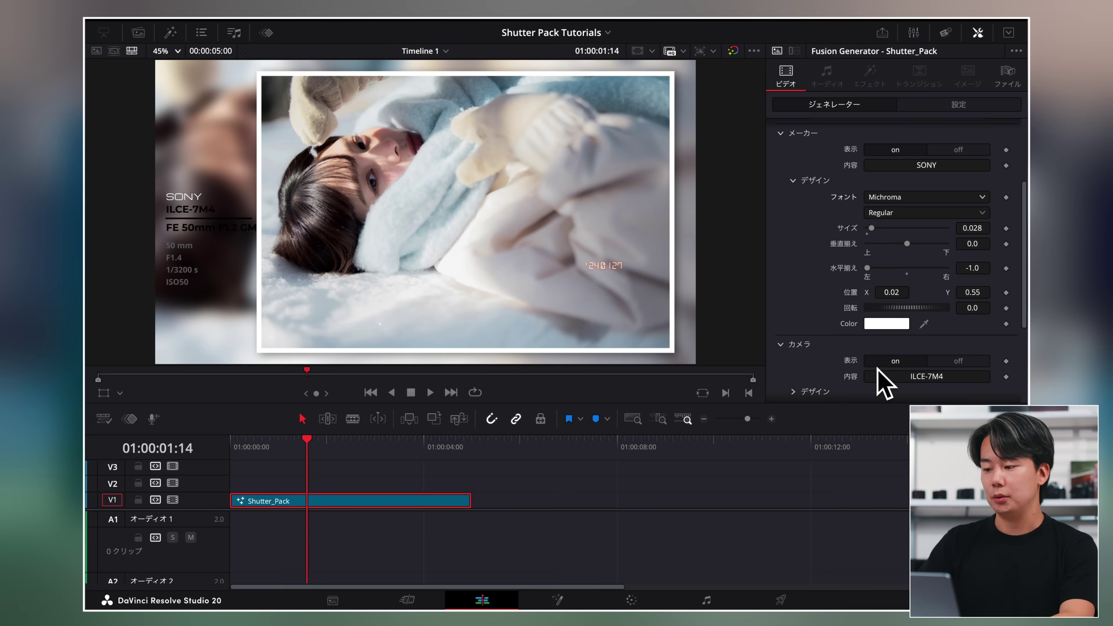
{"action": "scroll", "coordinate": [853, 324], "scroll_direction": "up", "scroll_amount": 3}
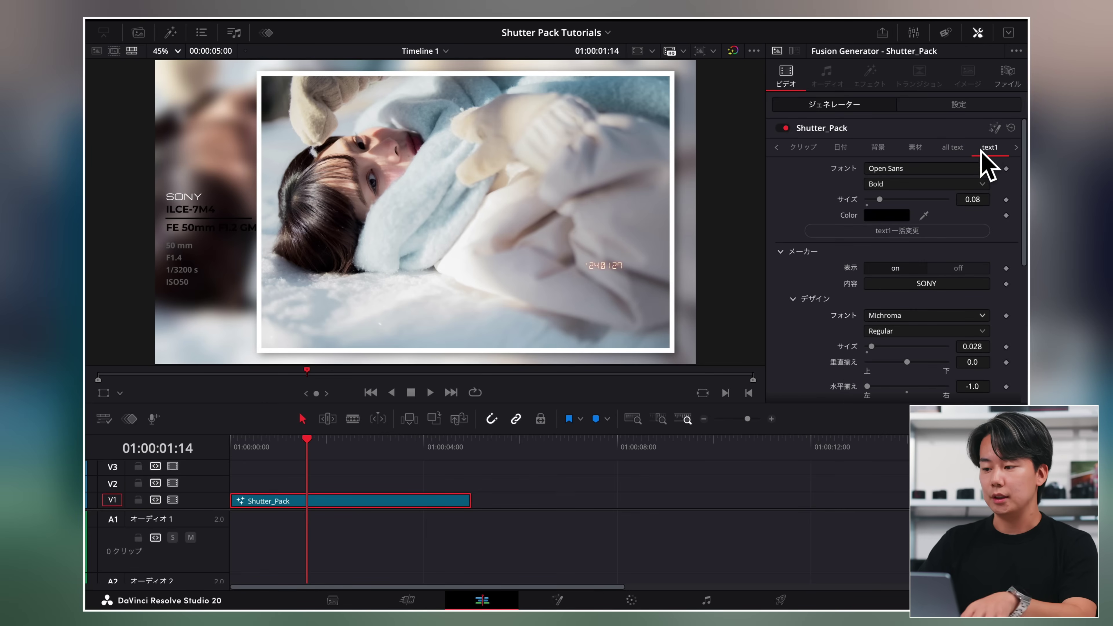
Step: Make the divider line under ILCE-7M4 white and thinner, height 0.003
{"action": "left_click", "coordinate": [1022, 147]}
{"action": "left_click", "coordinate": [1021, 148]}
{"action": "left_click", "coordinate": [1021, 147]}
{"action": "left_click", "coordinate": [902, 260]}
{"action": "left_click_drag", "start_coordinate": [397, 500], "coordinate": [334, 502]}
{"action": "left_click", "coordinate": [468, 549]}
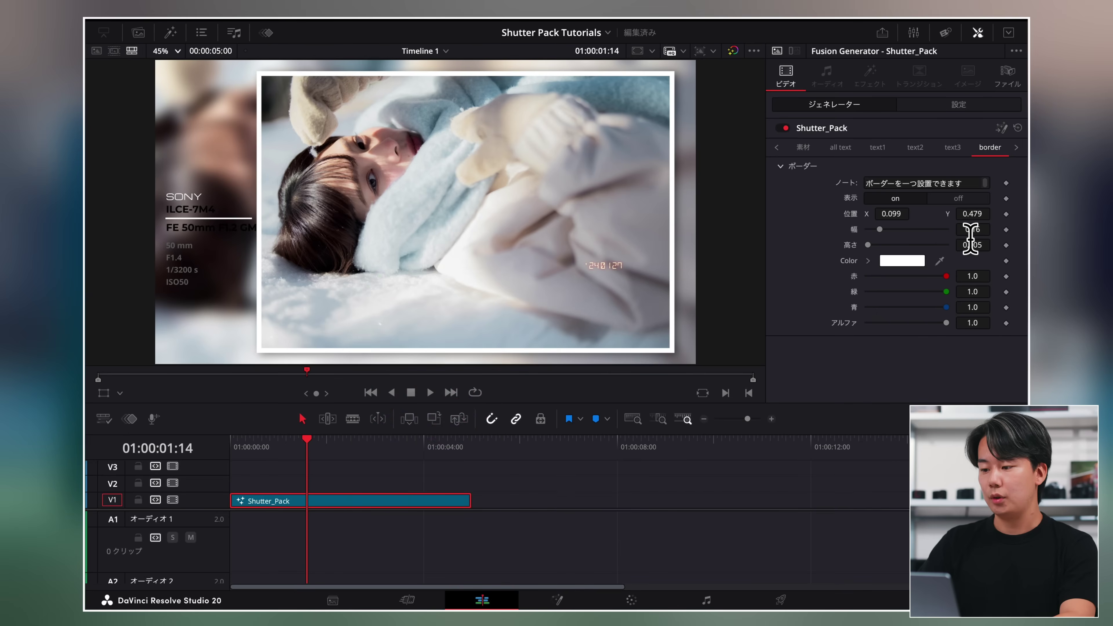
{"action": "left_click_drag", "start_coordinate": [984, 243], "coordinate": [962, 244]}
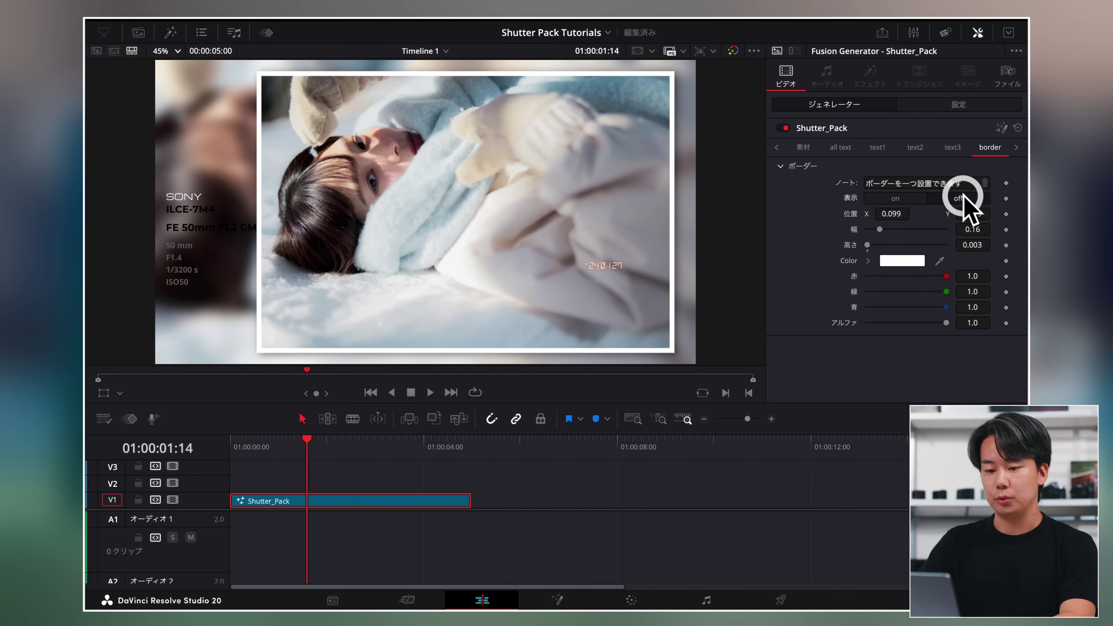
Step: Save the current Shutter_Pack settings as a preset named preset41
{"action": "left_click", "coordinate": [890, 151]}
{"action": "left_click", "coordinate": [776, 148]}
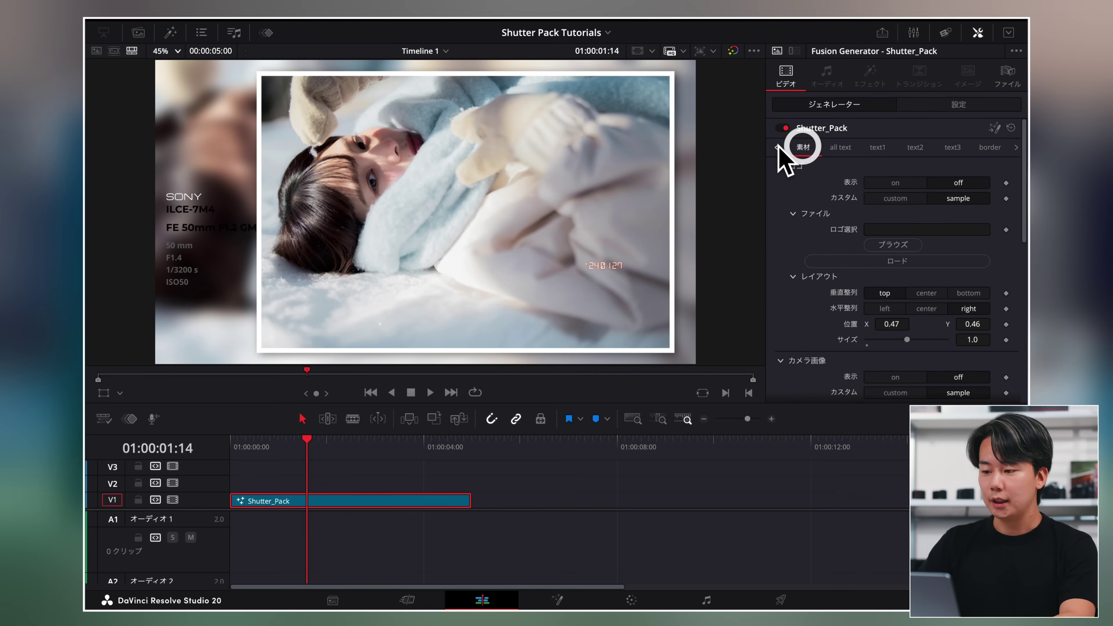
{"action": "left_click", "coordinate": [776, 148]}
{"action": "left_click", "coordinate": [777, 148]}
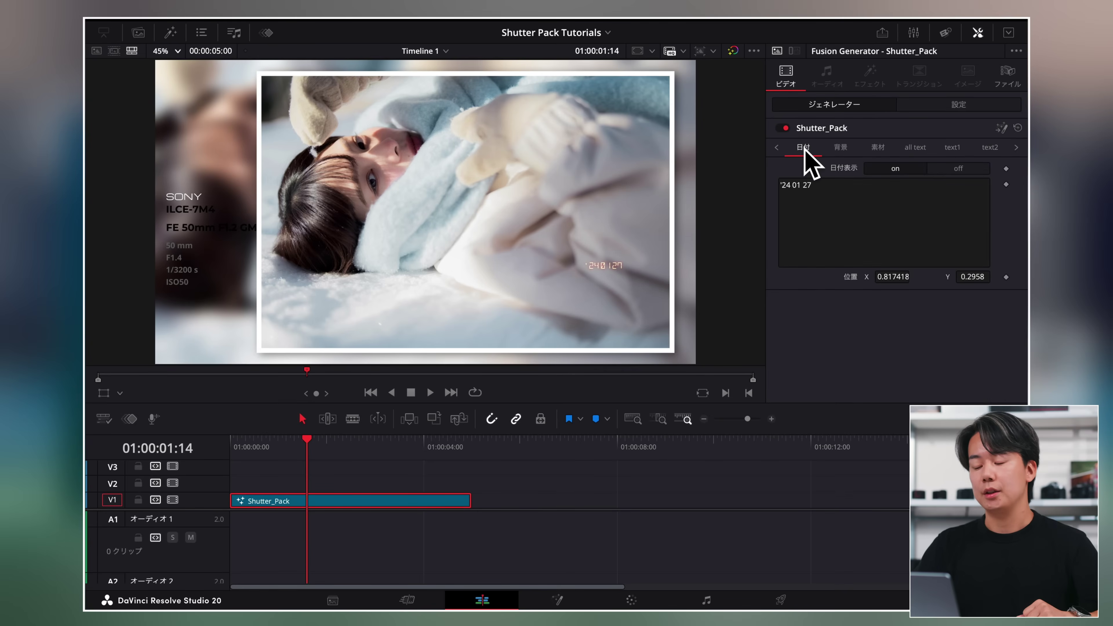
{"action": "left_click", "coordinate": [778, 151]}
{"action": "left_click", "coordinate": [807, 148]}
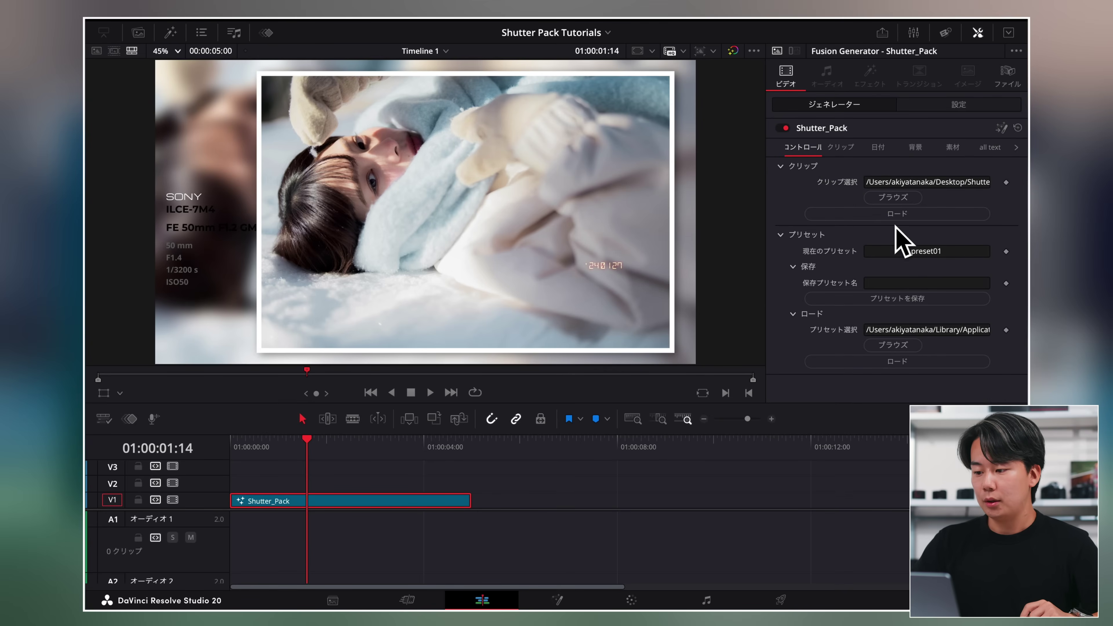
{"action": "left_click", "coordinate": [910, 282]}
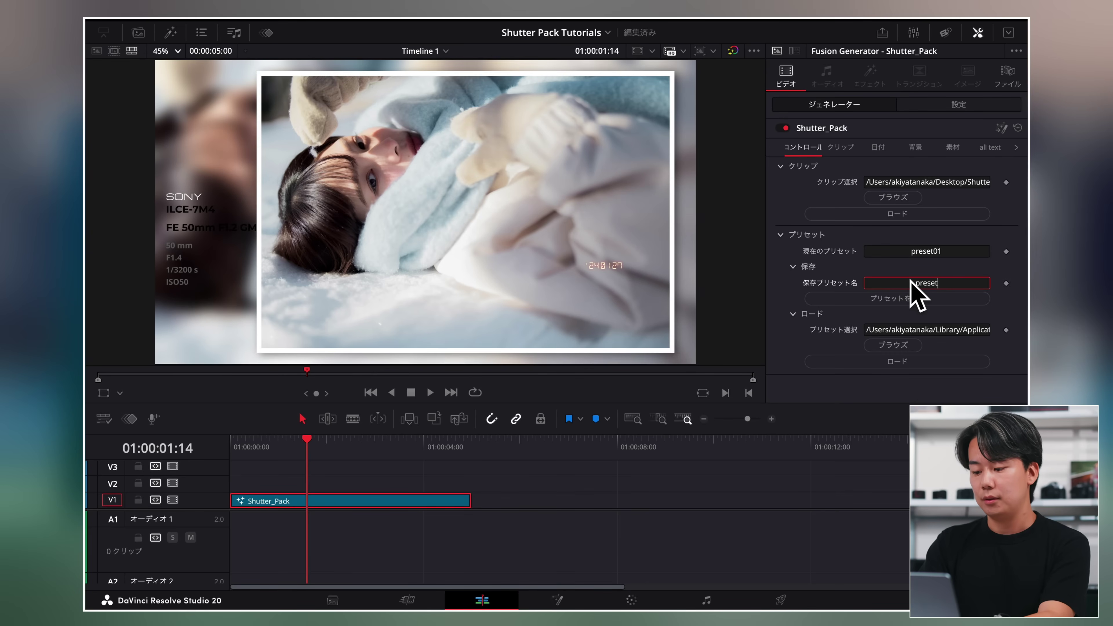
{"action": "type", "text": "preset41"}
{"action": "left_click", "coordinate": [914, 302]}
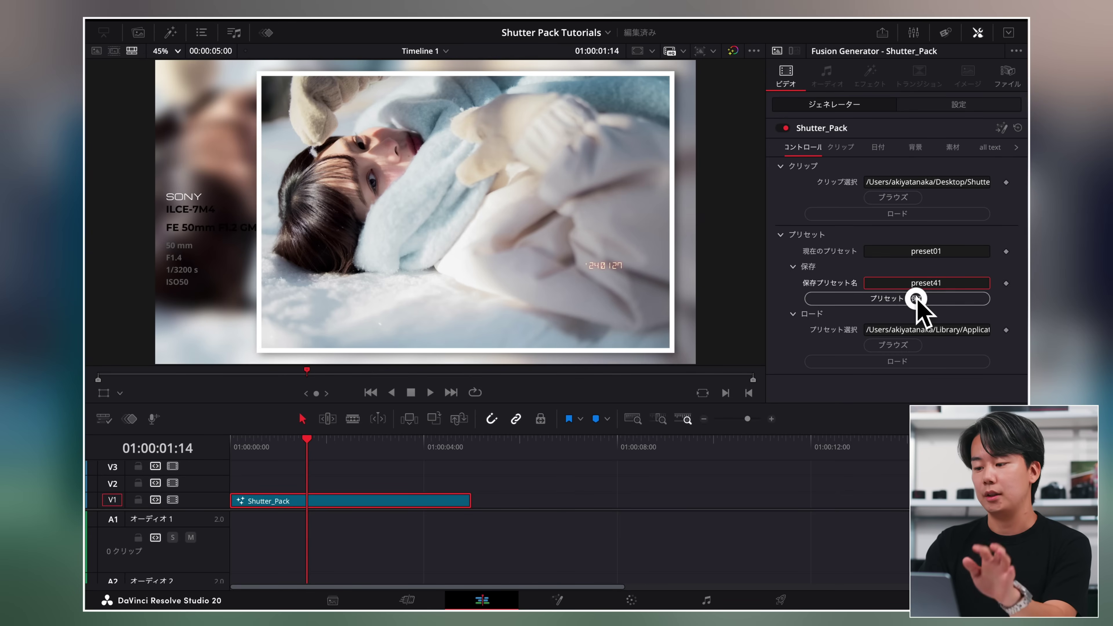
Step: Load preset41.lua back onto the Shutter_Pack clip
{"action": "left_click", "coordinate": [905, 345]}
{"action": "left_click", "coordinate": [469, 170]}
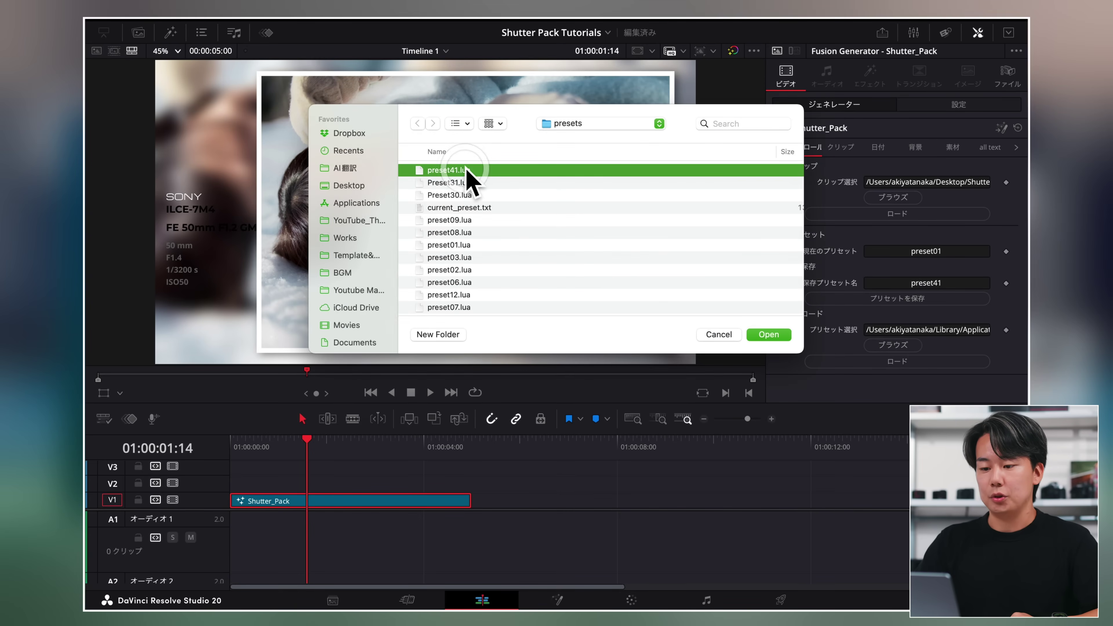
{"action": "left_click", "coordinate": [757, 335]}
{"action": "left_click", "coordinate": [858, 357]}
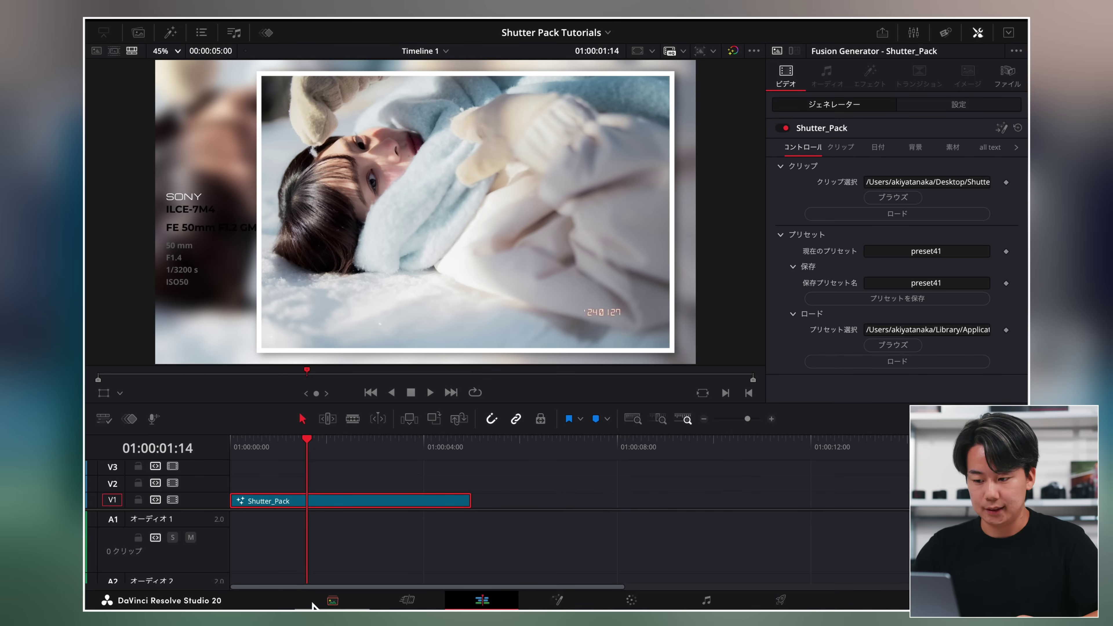
{"action": "left_click", "coordinate": [508, 455]}
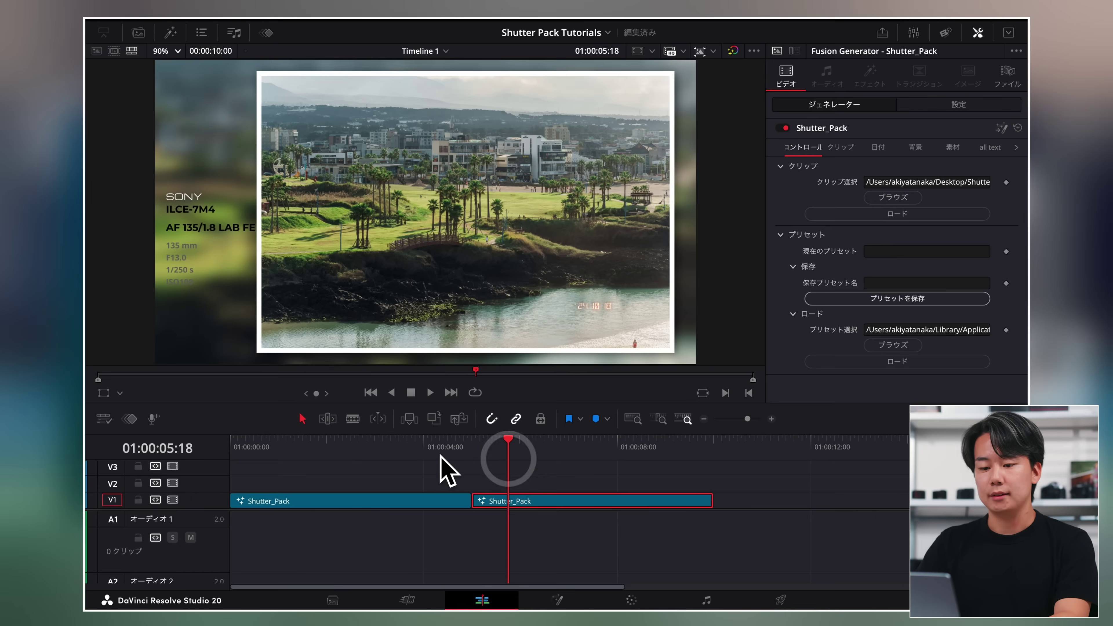
{"action": "left_click", "coordinate": [423, 456]}
Step: Add the Aperture_Diasphragm transition at the V1 cut and play it back
{"action": "left_click", "coordinate": [522, 456]}
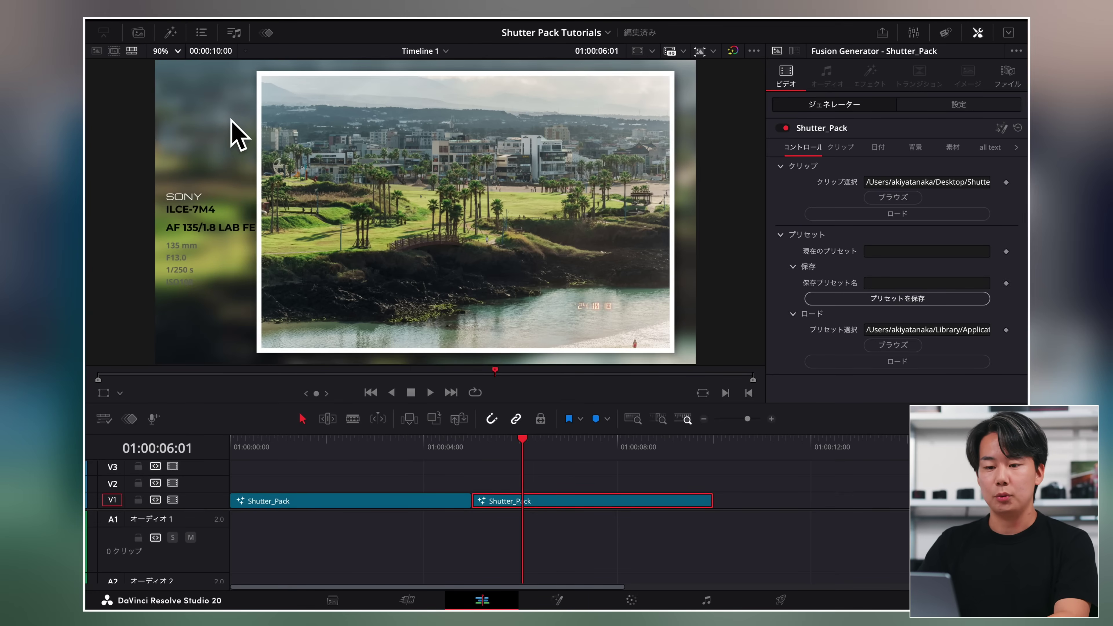
{"action": "left_click", "coordinate": [138, 32]}
{"action": "left_click", "coordinate": [171, 33]}
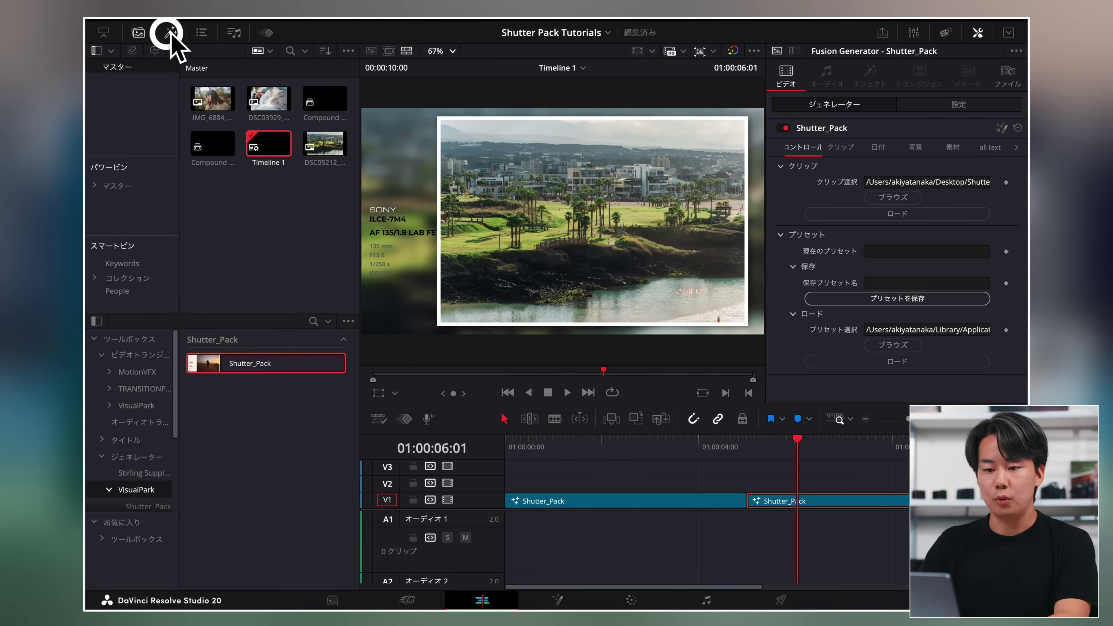
{"action": "left_click", "coordinate": [135, 354]}
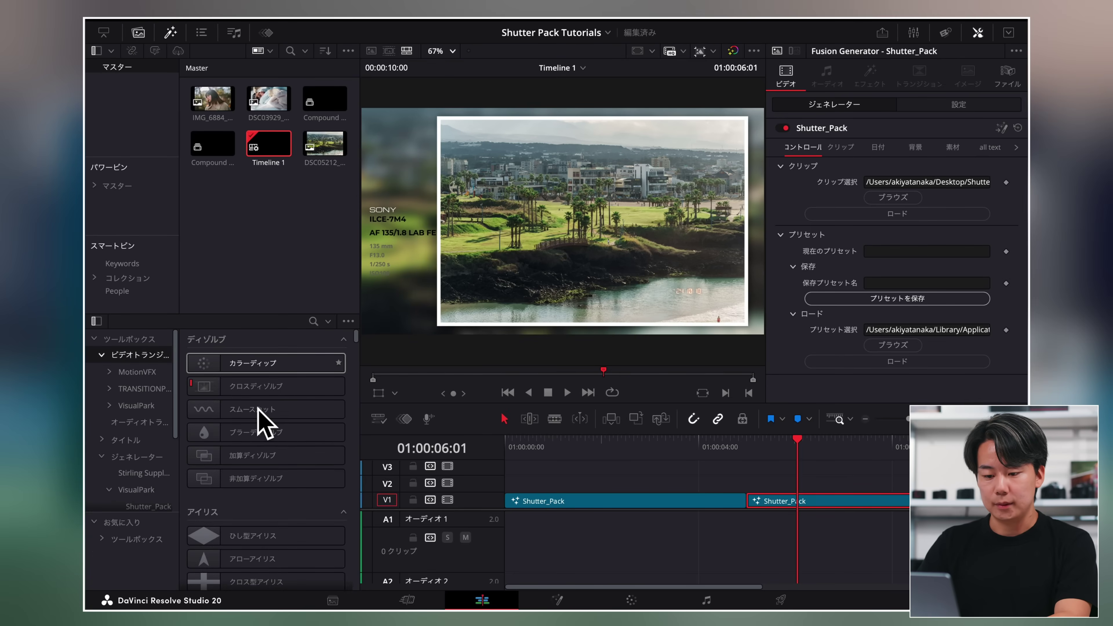
{"action": "scroll", "coordinate": [340, 453], "scroll_direction": "down", "scroll_amount": 5}
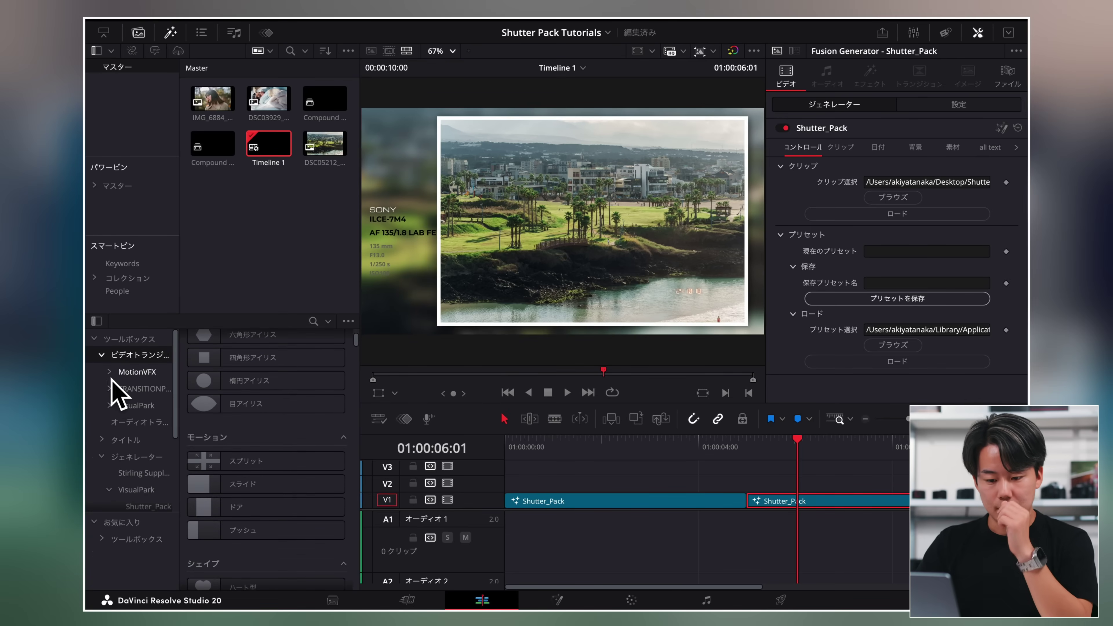
{"action": "left_click", "coordinate": [132, 405]}
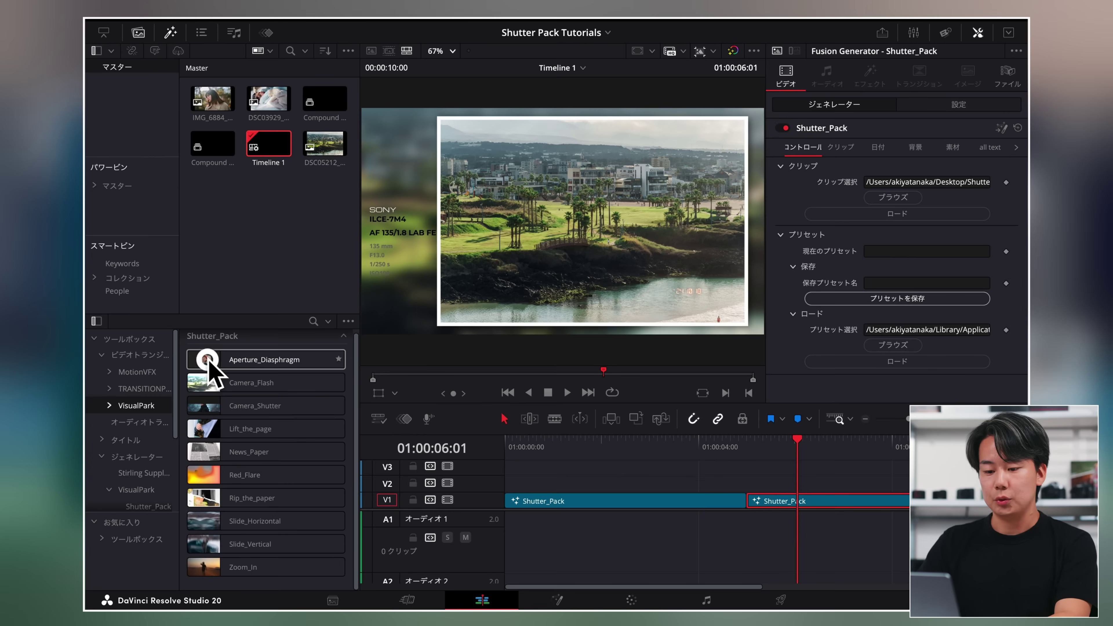
{"action": "left_click_drag", "start_coordinate": [207, 366], "coordinate": [750, 508]}
{"action": "left_click", "coordinate": [721, 445]}
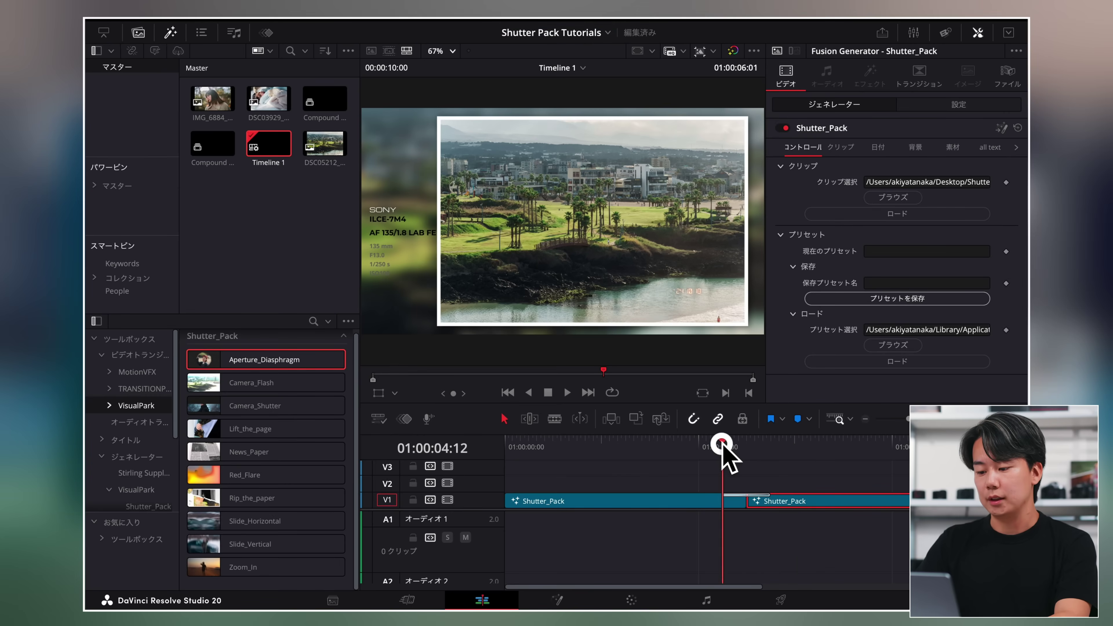
{"action": "key", "text": "space"}
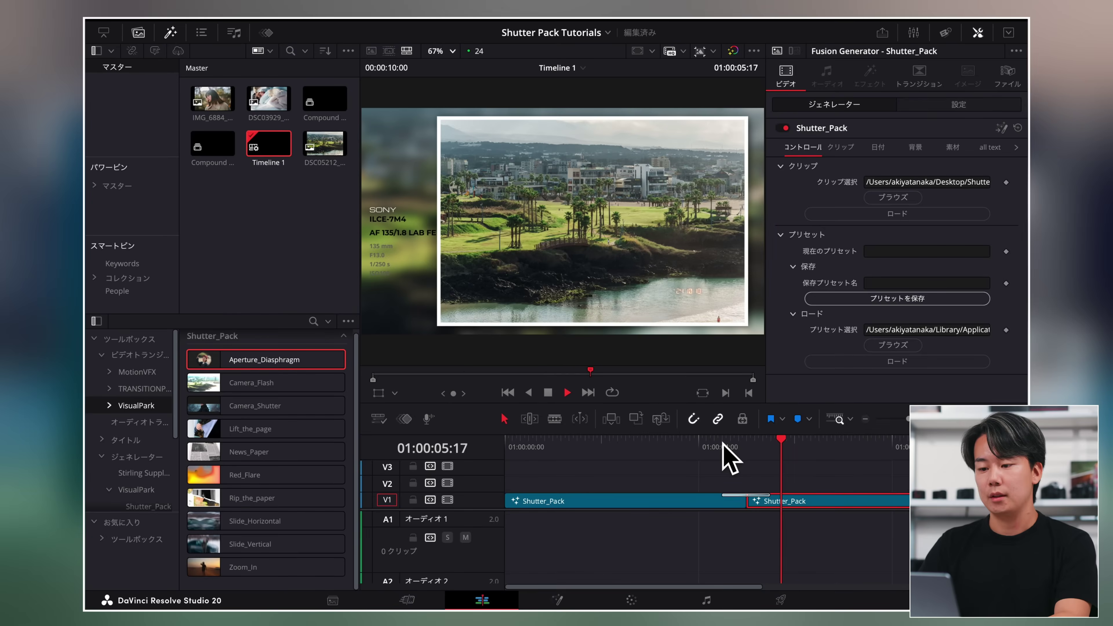
{"action": "key", "text": "space"}
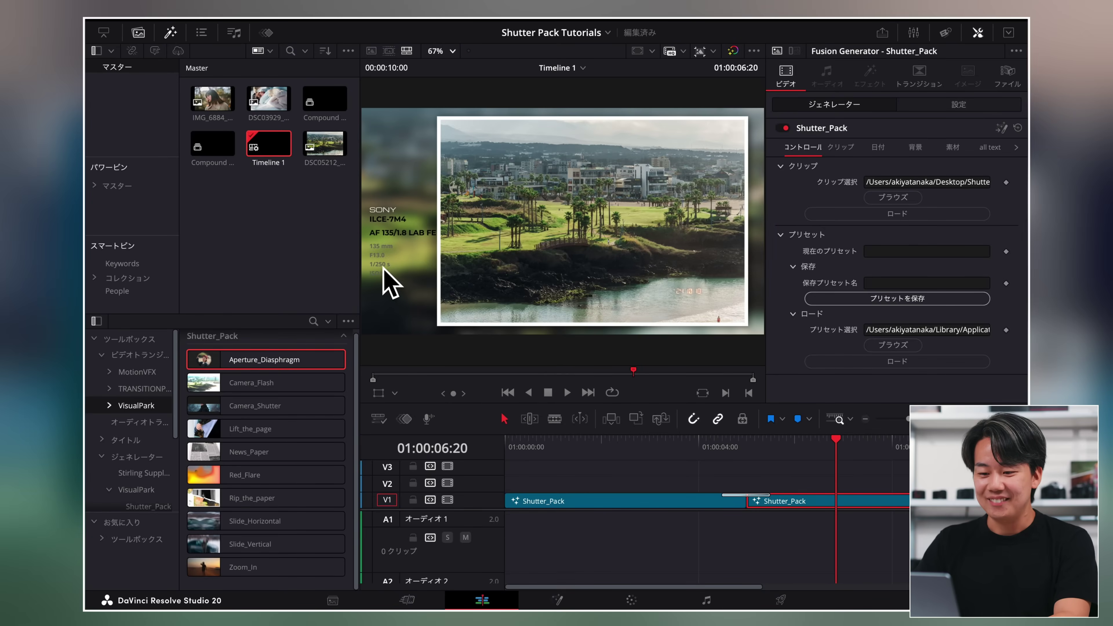
{"action": "left_click", "coordinate": [719, 440]}
{"action": "key", "text": "space"}
{"action": "left_click", "coordinate": [719, 439]}
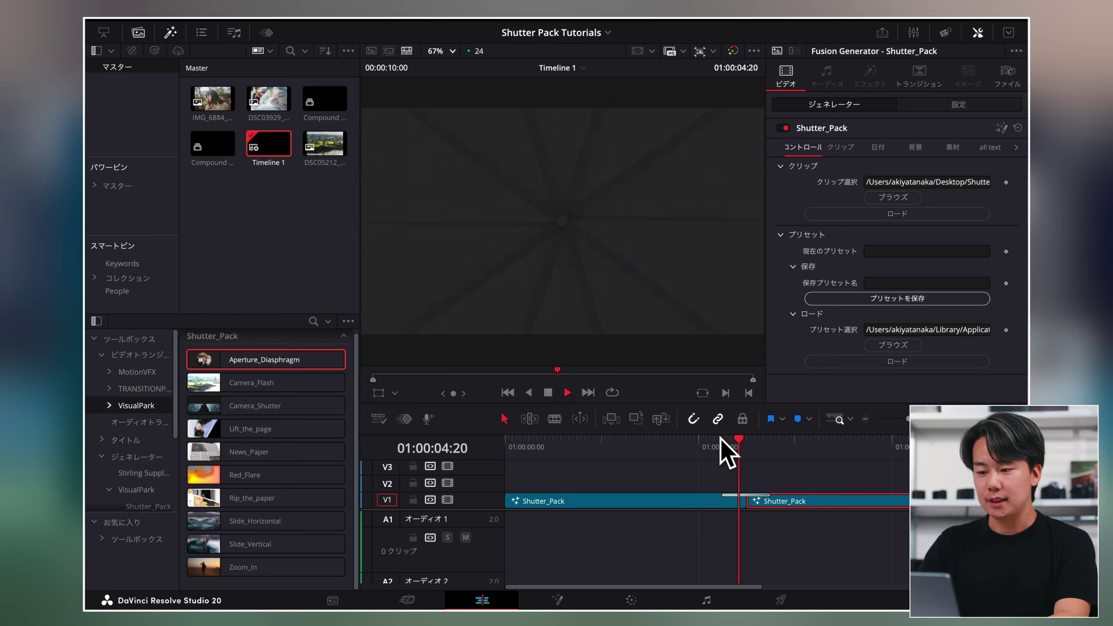
{"action": "key", "text": "space"}
Step: Replace it with the Camera_Shutter transition and preview the result
{"action": "left_click_drag", "start_coordinate": [201, 406], "coordinate": [737, 504]}
{"action": "left_click", "coordinate": [713, 447]}
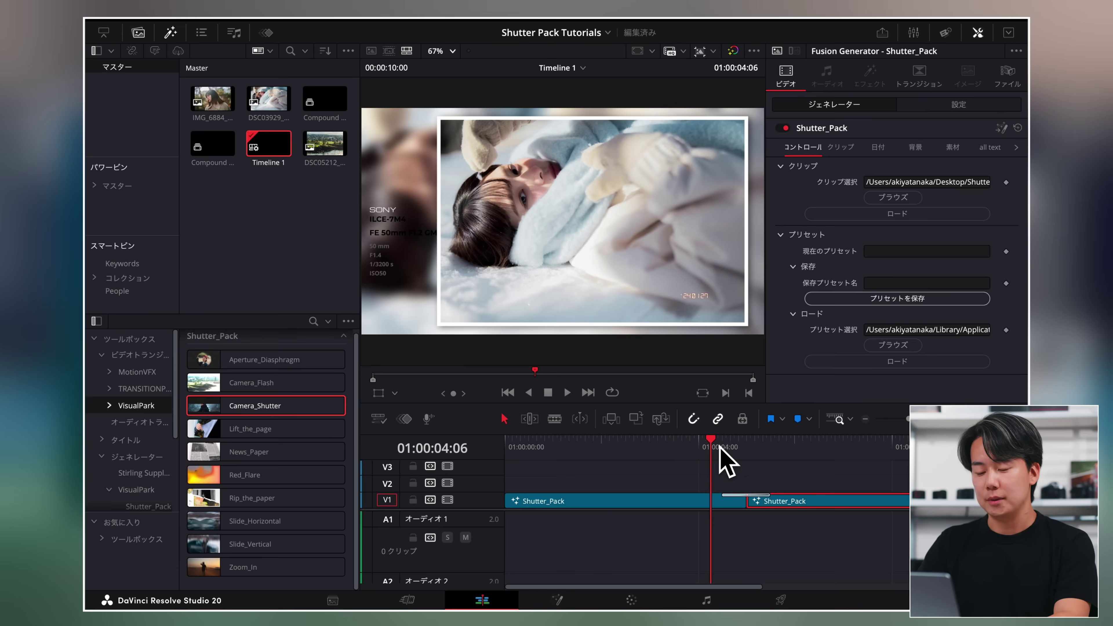
{"action": "left_click", "coordinate": [722, 449]}
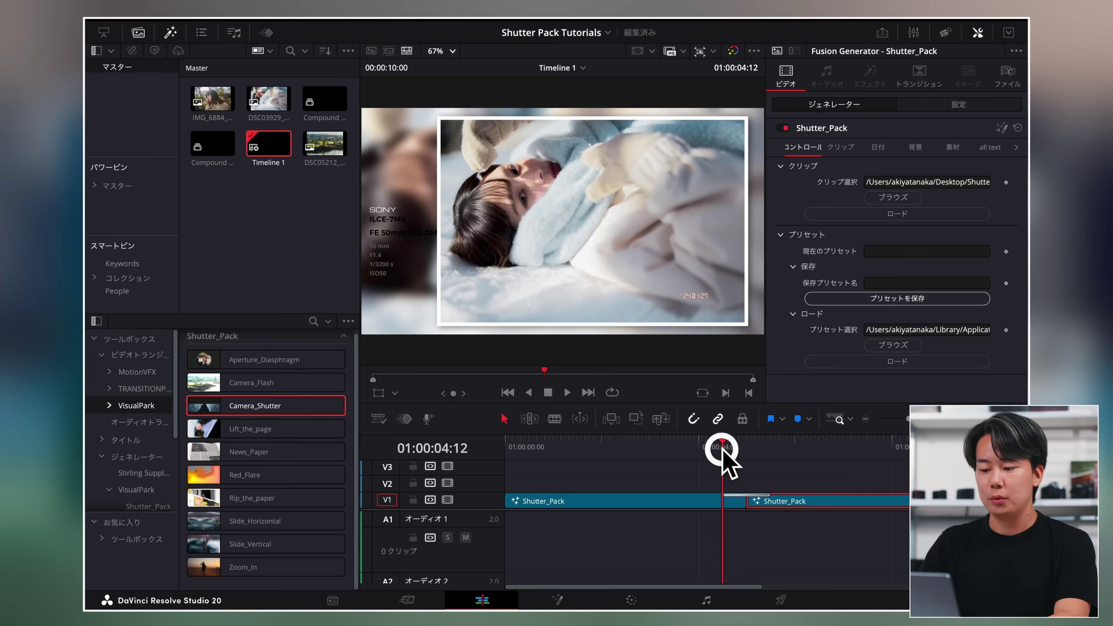
{"action": "key", "text": "space"}
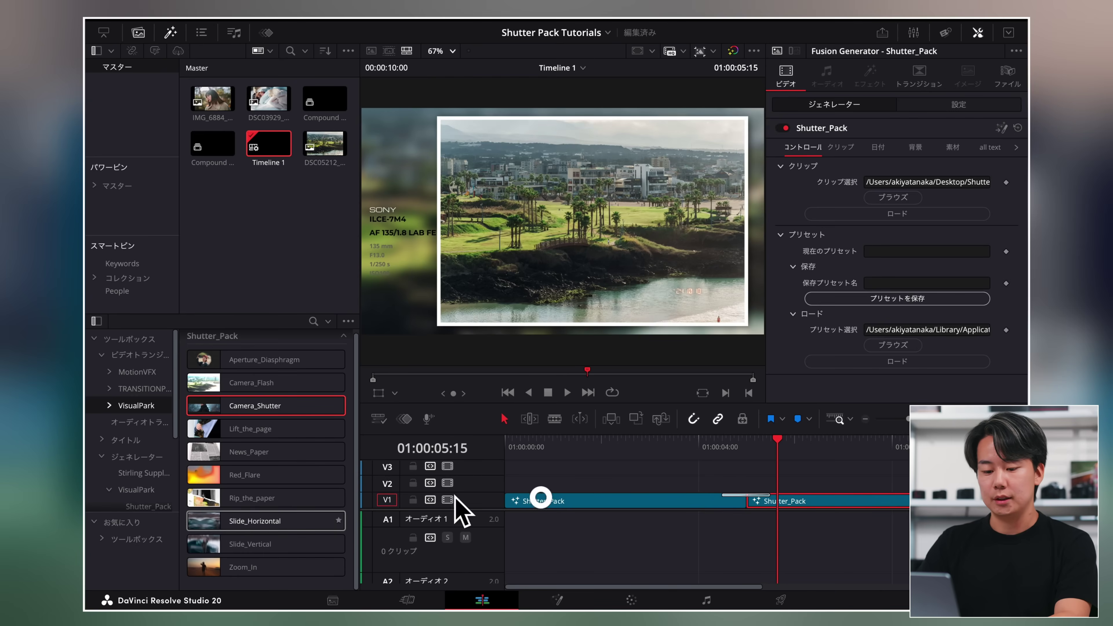
{"action": "left_click", "coordinate": [711, 445]}
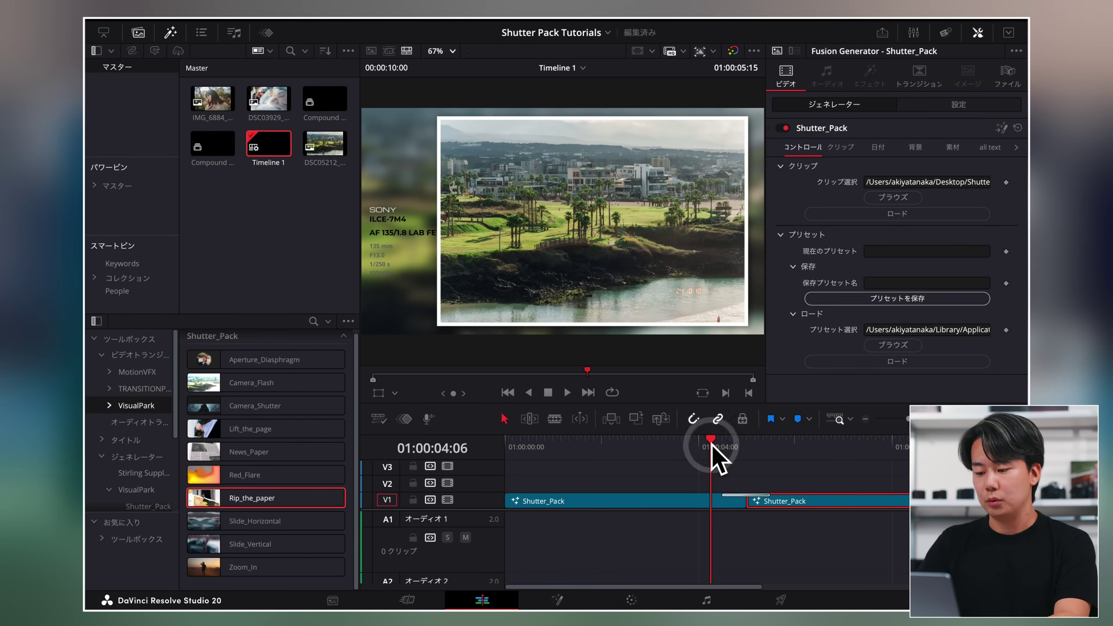
{"action": "key", "text": "space"}
{"action": "key", "text": "space"}
{"action": "left_click", "coordinate": [822, 498]}
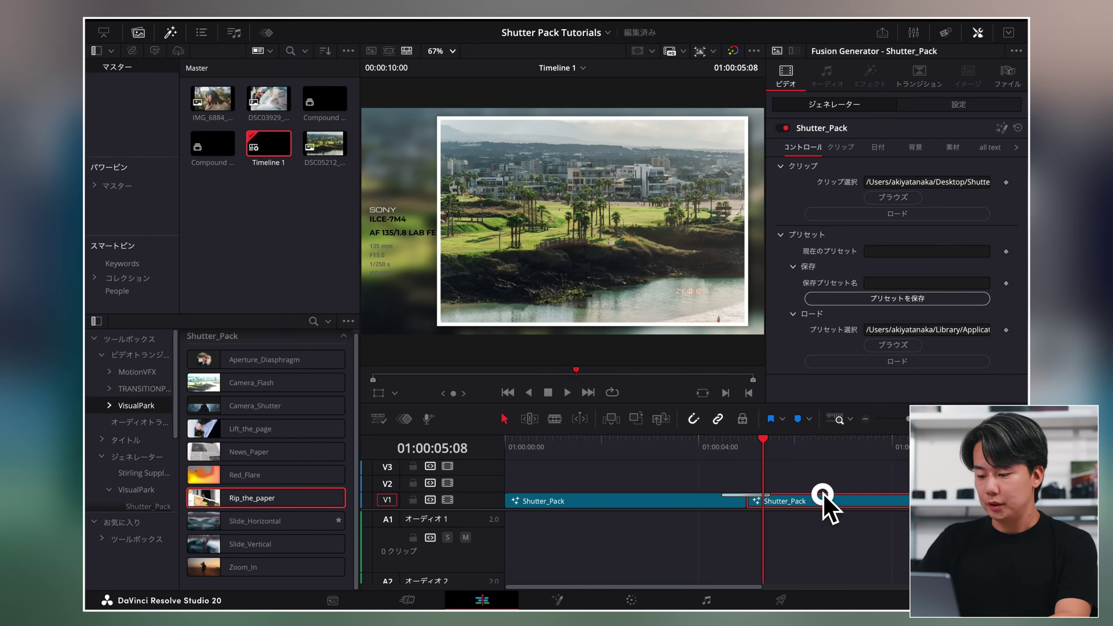